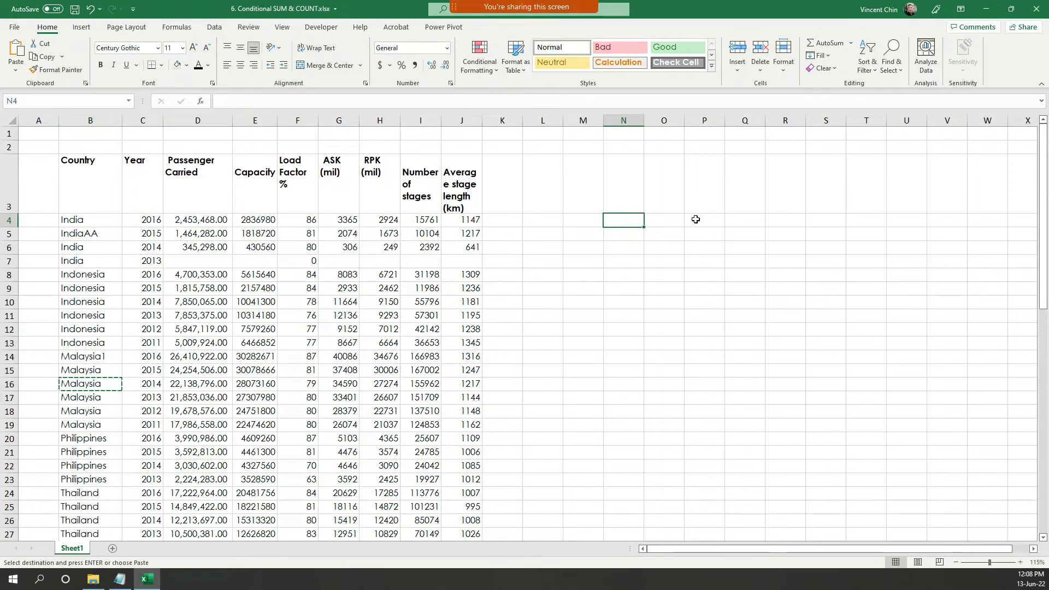
# - Enter Malaysia in cell N4 and widen column N to fit the text
pyautogui.write('Malaysia')
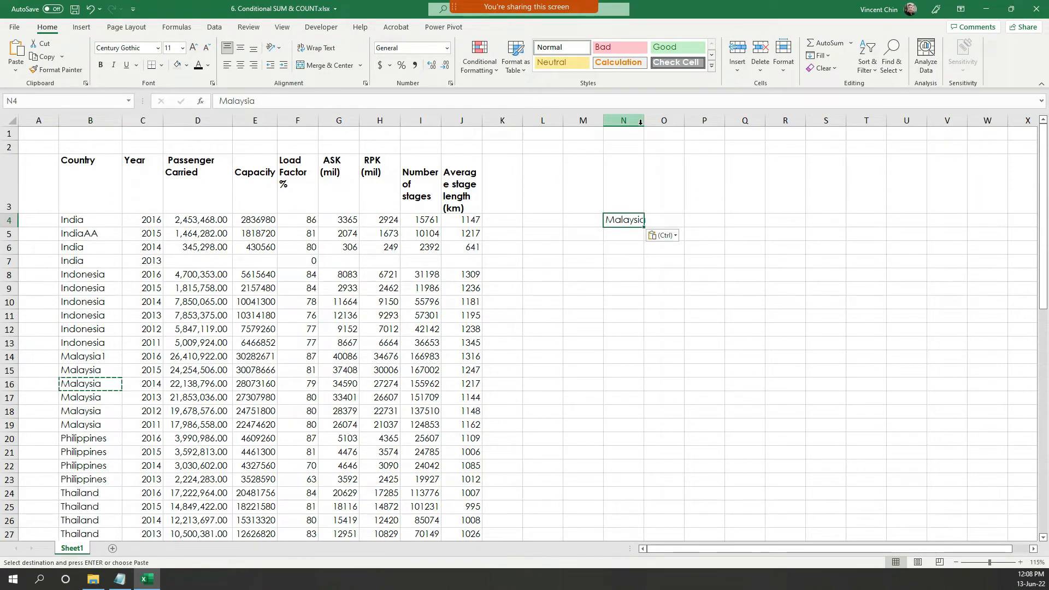
pyautogui.moveTo(640, 122); pyautogui.dragTo(657, 122)
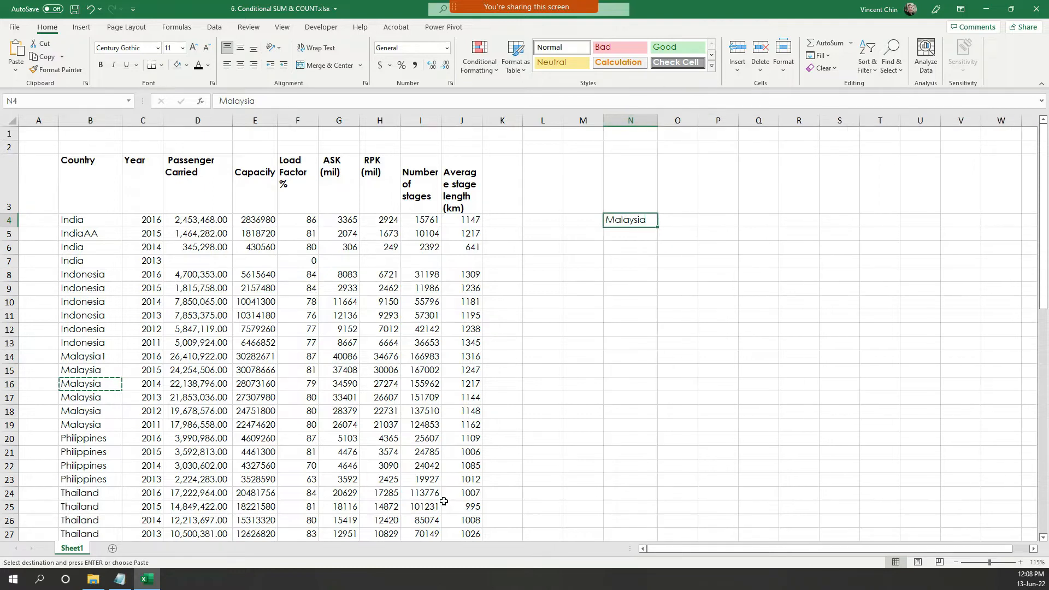
pyautogui.press('Escape')
# - Select the Passenger Carried figures of the Malaysia rows, D14:D19, to check their sum, average and count
pyautogui.scroll(-1, 316, 382)
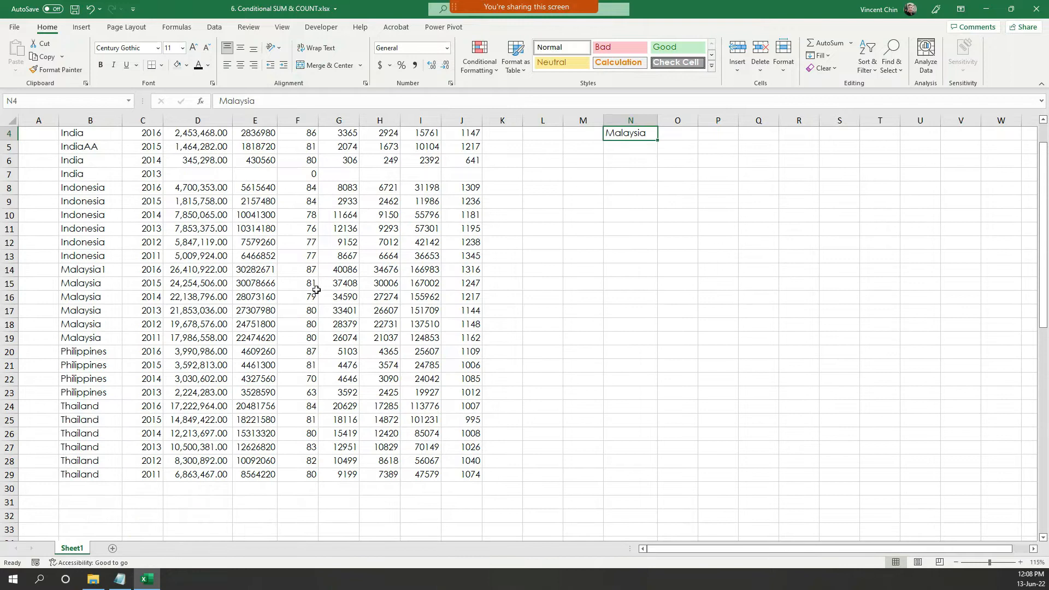
pyautogui.scroll(1, 594, 298)
pyautogui.scroll(-1, 164, 349)
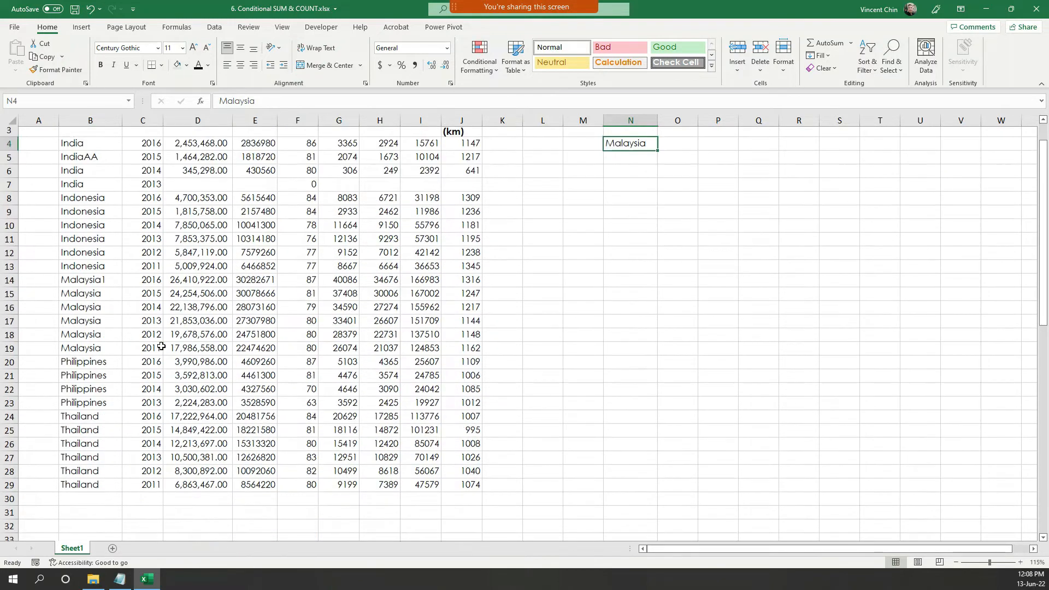
pyautogui.scroll(-1, 162, 347)
pyautogui.moveTo(219, 267); pyautogui.dragTo(74, 338)
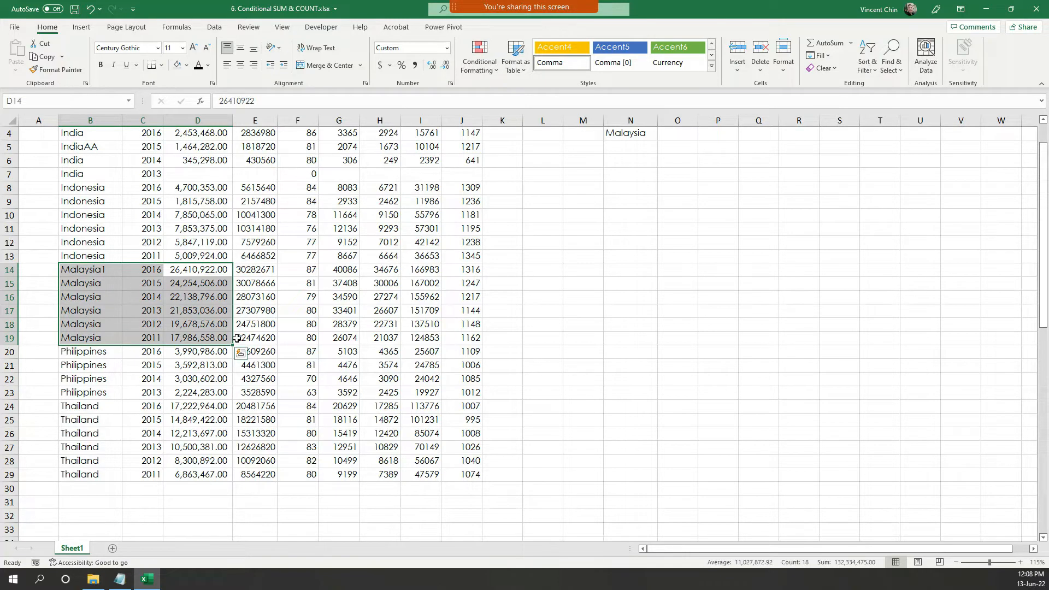
pyautogui.moveTo(202, 270); pyautogui.dragTo(211, 337)
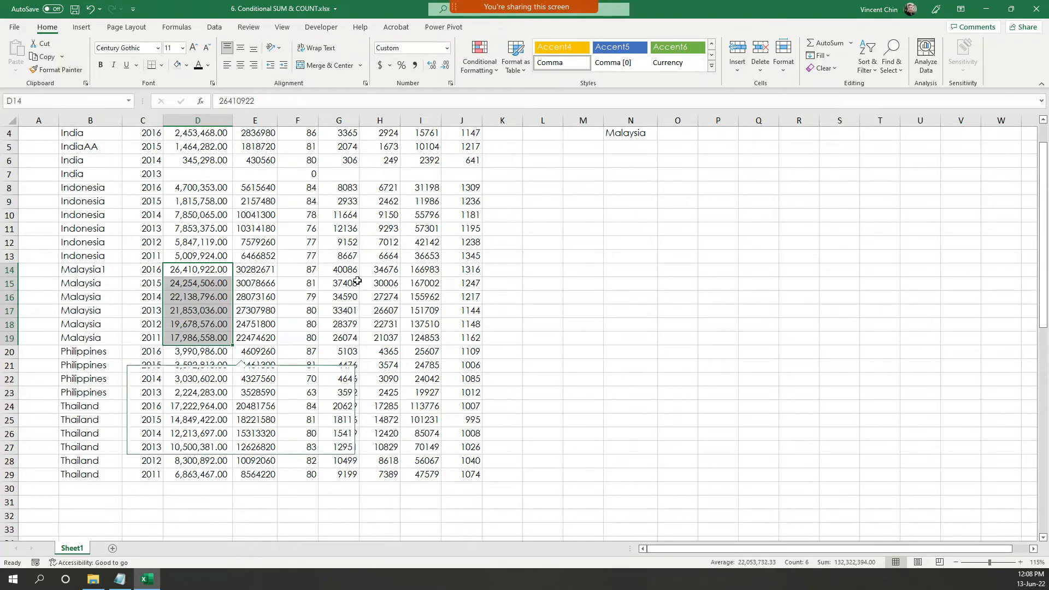
pyautogui.hotkey('ctrl', 'q')
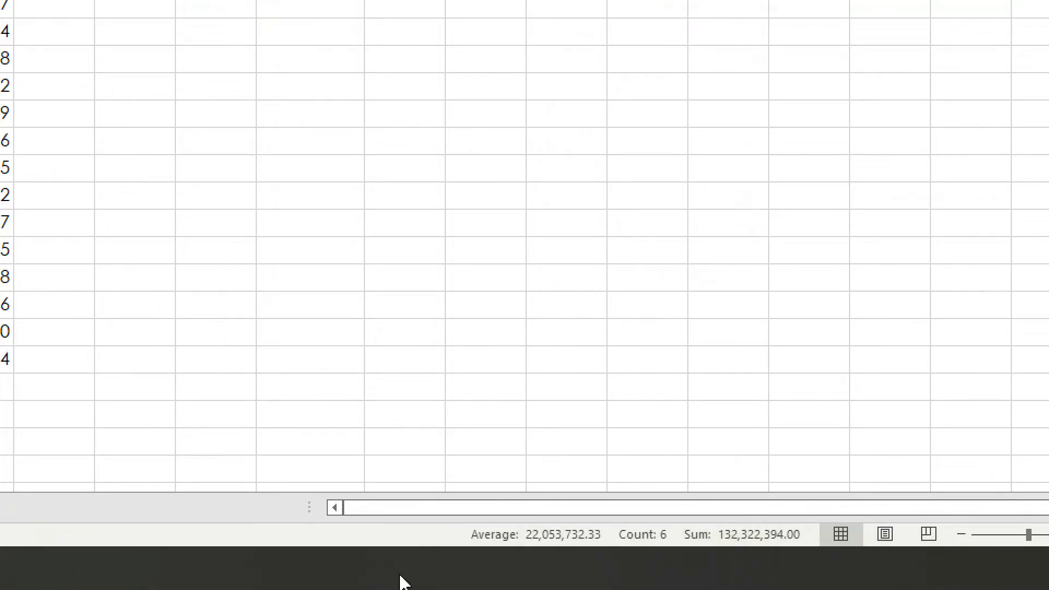
# - Examine which calculations the status bar can display for the selected figures, such as Average, Count and Sum
pyautogui.rightClick(526, 540)
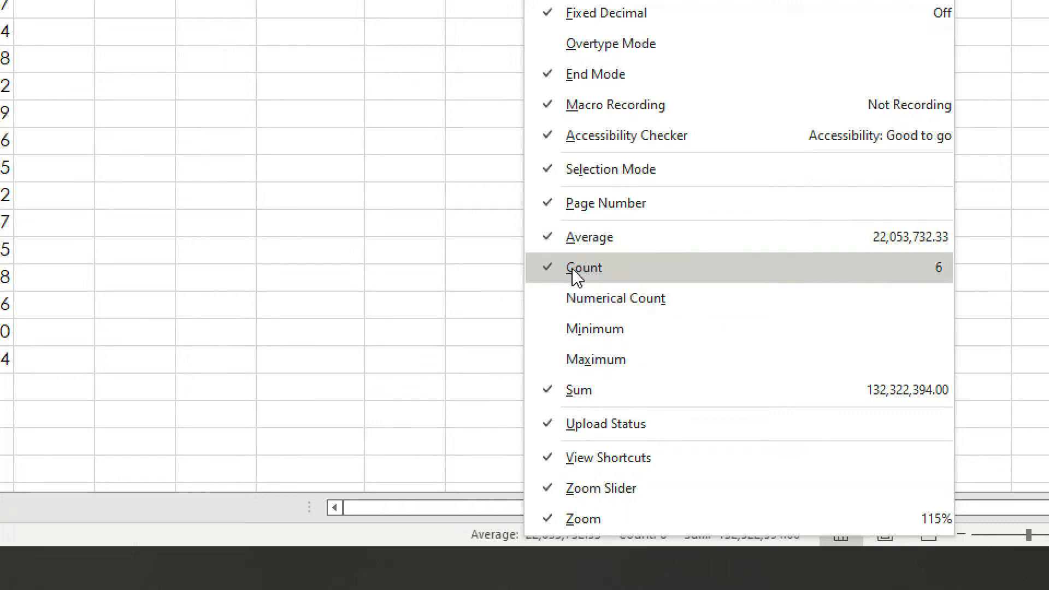
pyautogui.click(484, 348)
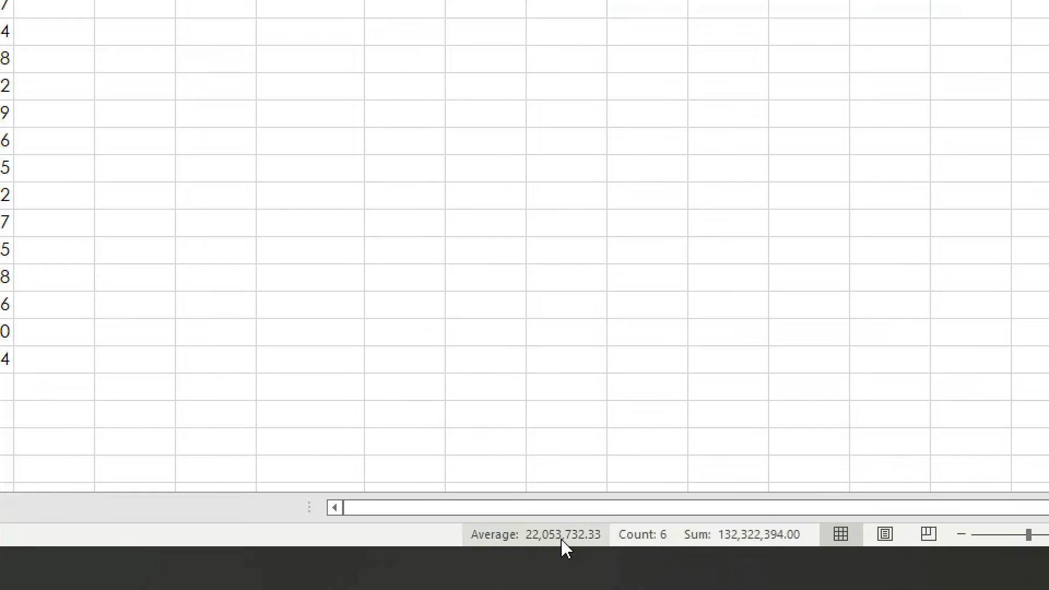
pyautogui.rightClick(601, 546)
pyautogui.click(353, 349)
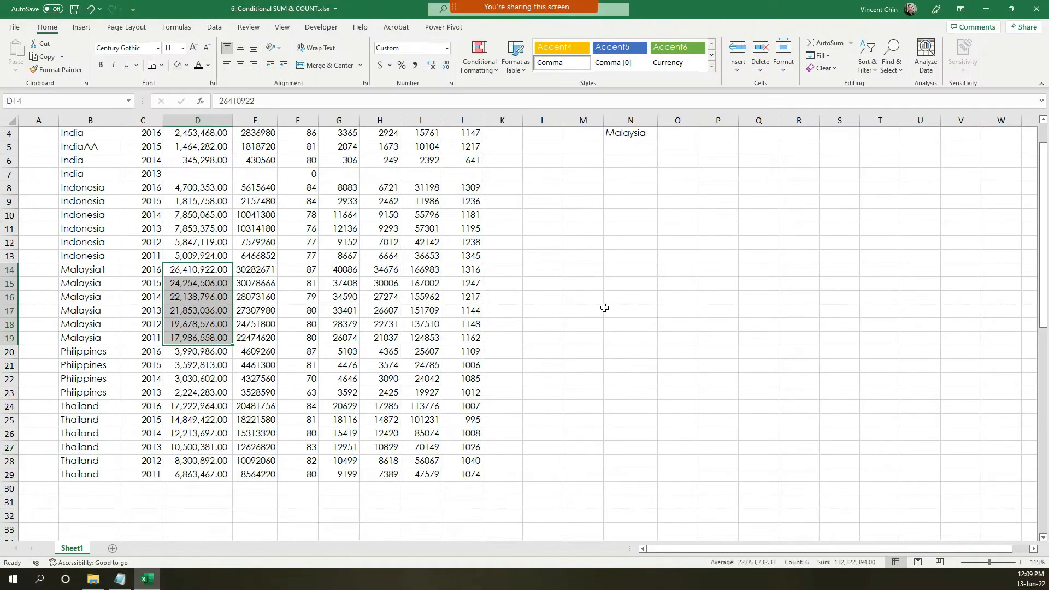
# - Widen column O so that cell O4, beside the Malaysia label, can hold a large total
pyautogui.scroll(1, 604, 308)
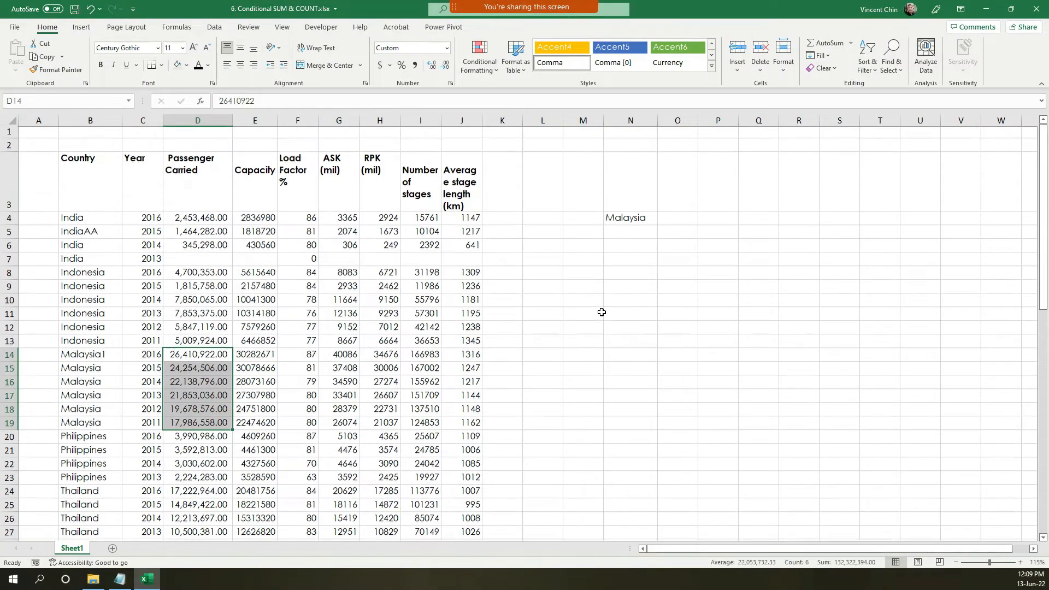
pyautogui.click(628, 413)
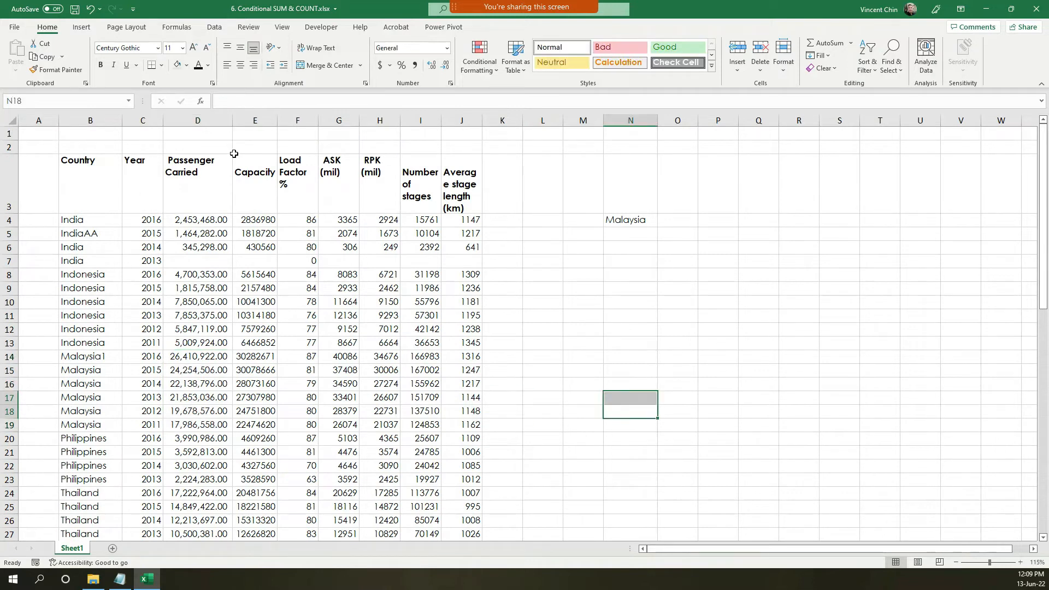
pyautogui.click(198, 120)
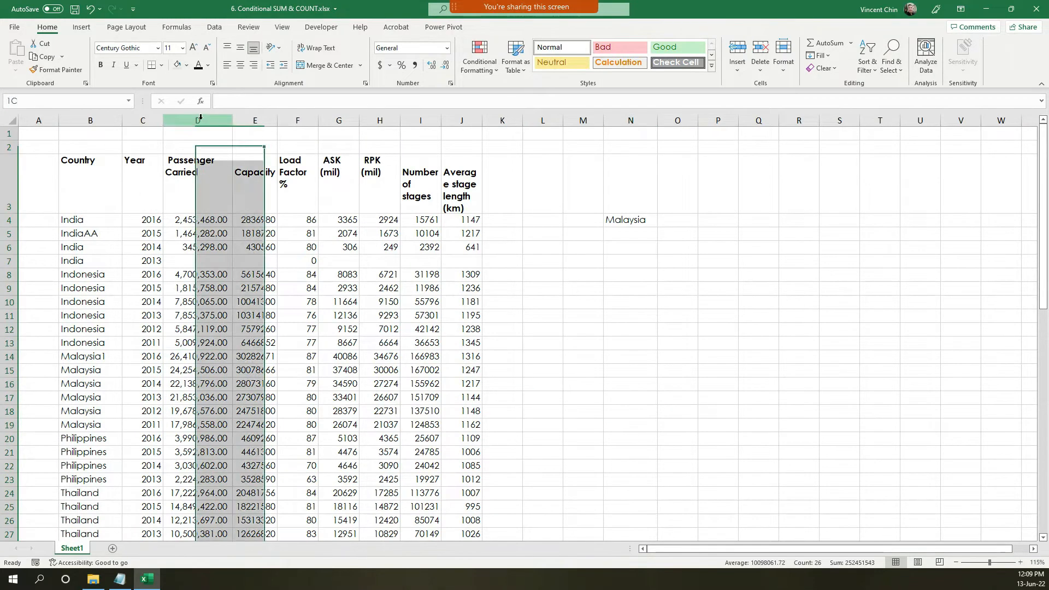
pyautogui.click(420, 220)
pyautogui.moveTo(698, 120); pyautogui.dragTo(732, 121)
pyautogui.click(718, 227)
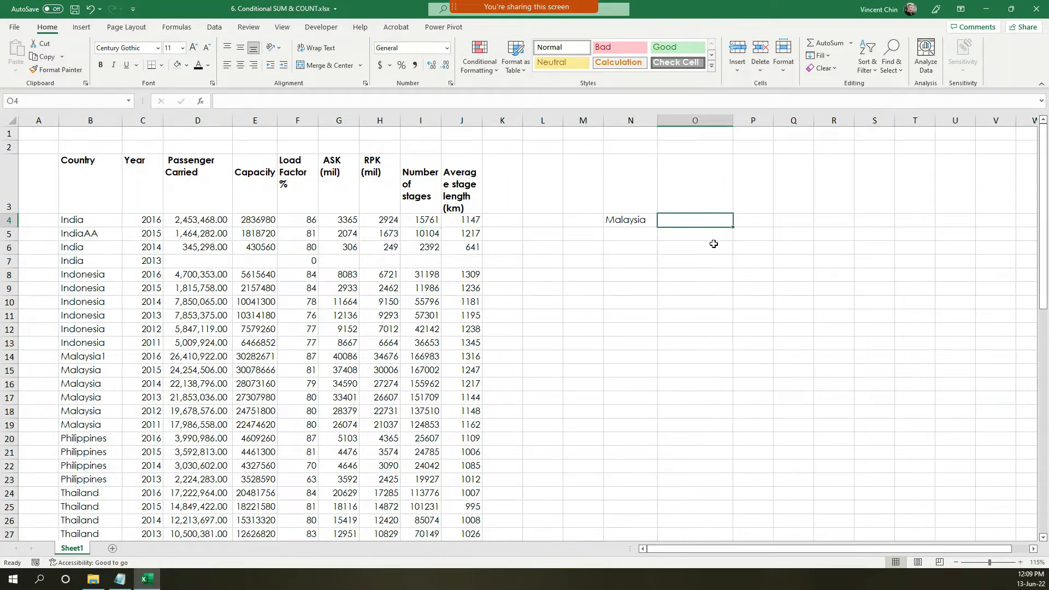
# - Start a SUMIF formula in O4 with the country cells B4:B29 as range and N4 as criteria
pyautogui.write('=')
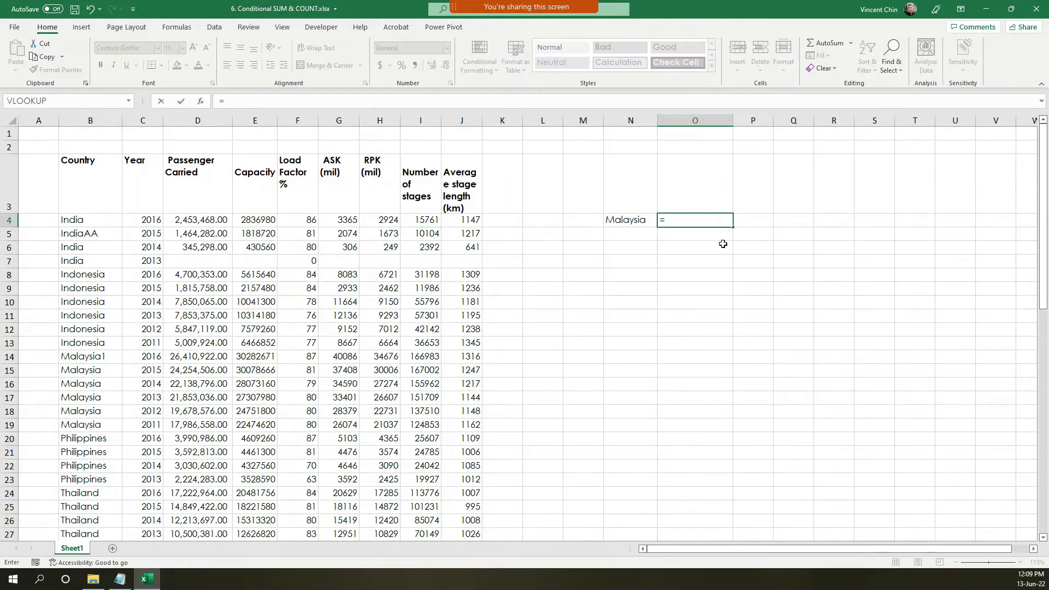
pyautogui.write('s')
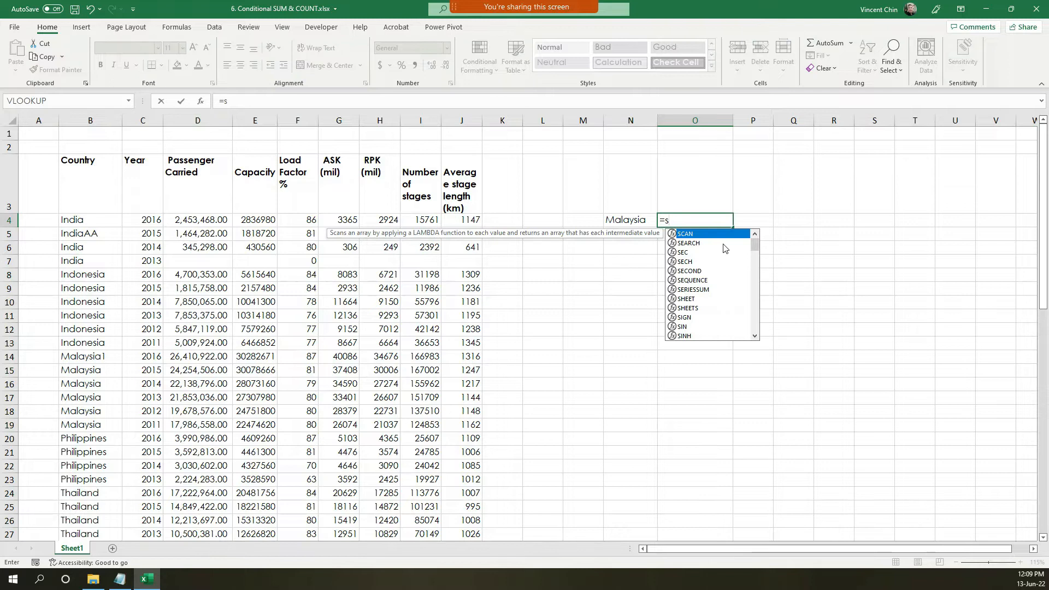
pyautogui.write('u')
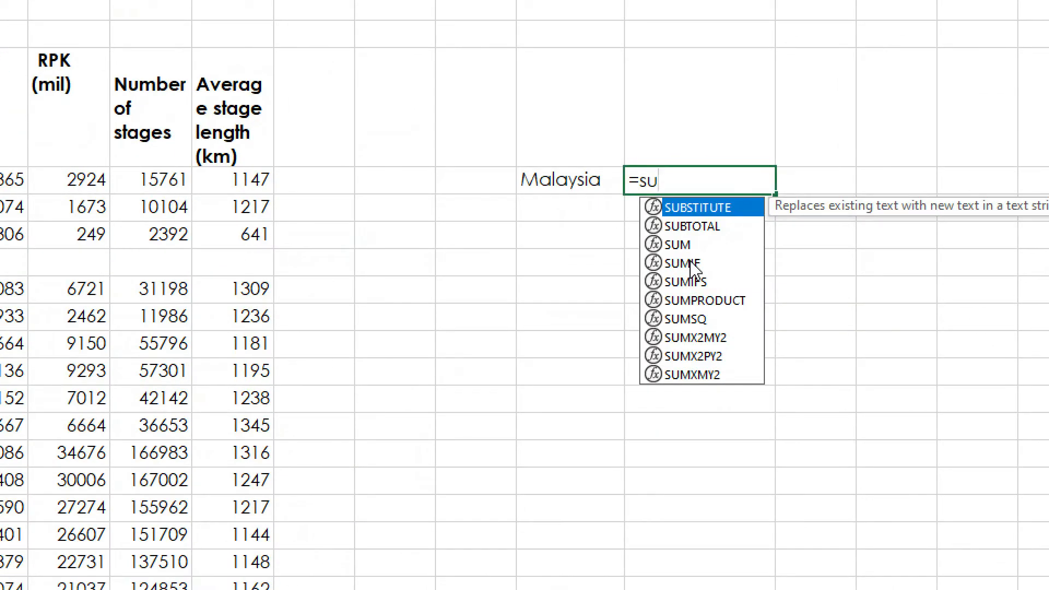
pyautogui.doubleClick(705, 263)
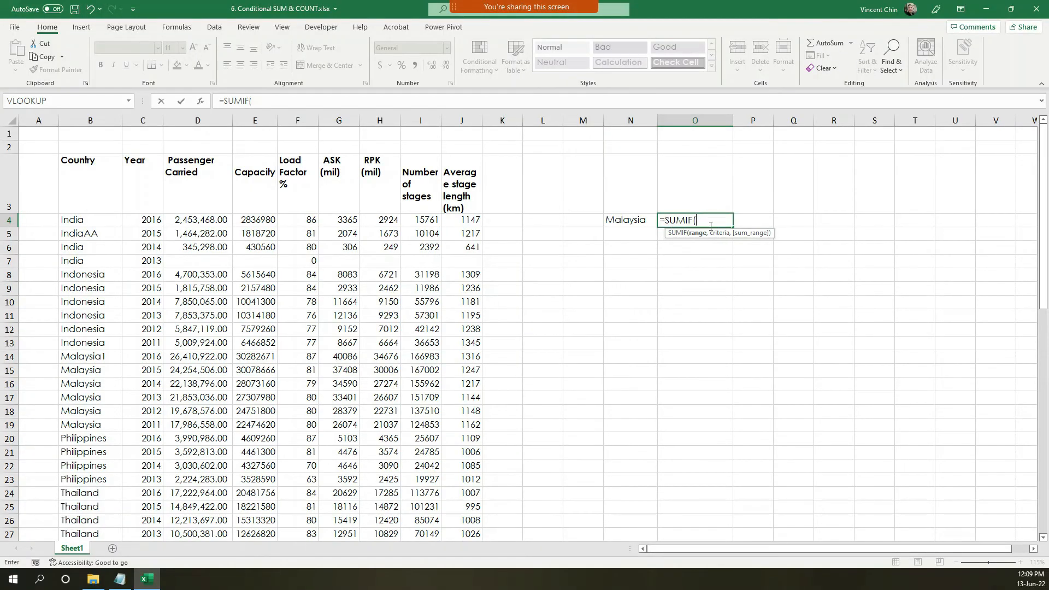
pyautogui.click(101, 218)
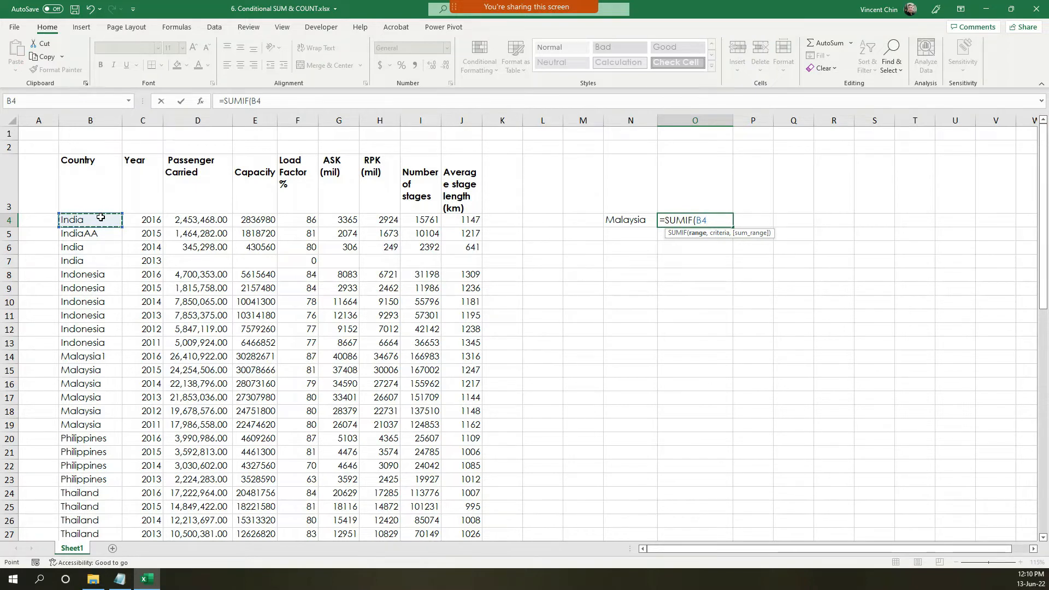
pyautogui.hotkey('ctrl', 'shift', 'Down')
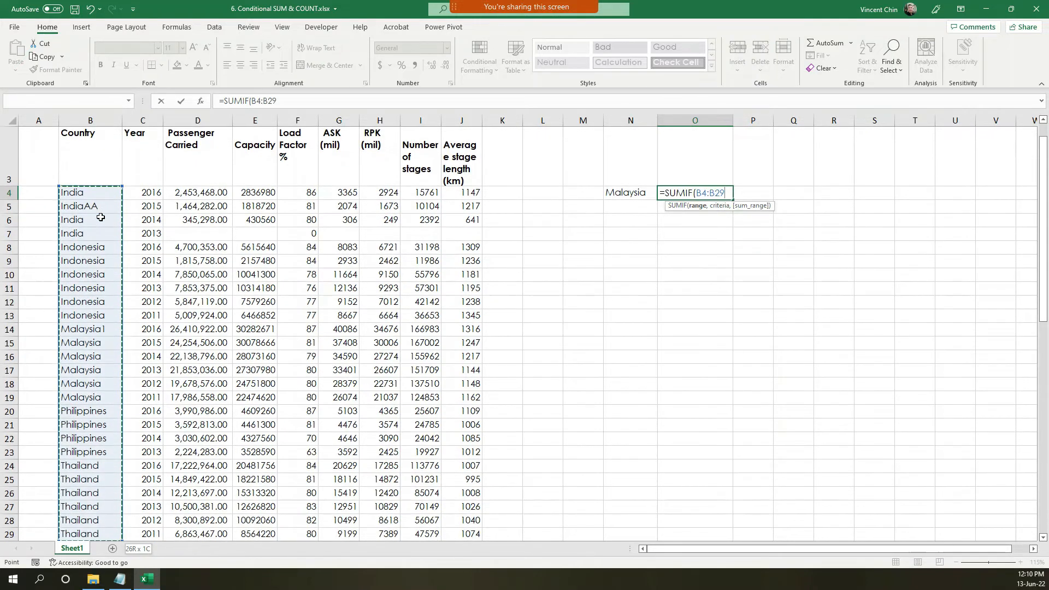
pyautogui.scroll(-1, 88, 221)
pyautogui.scroll(-2, 88, 221)
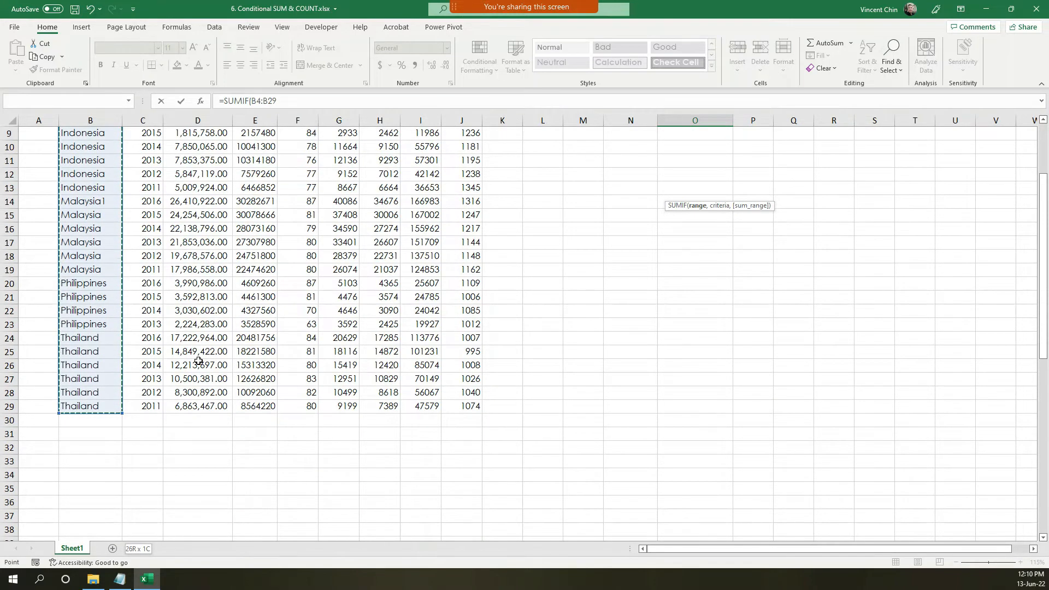
pyautogui.scroll(3, 210, 355)
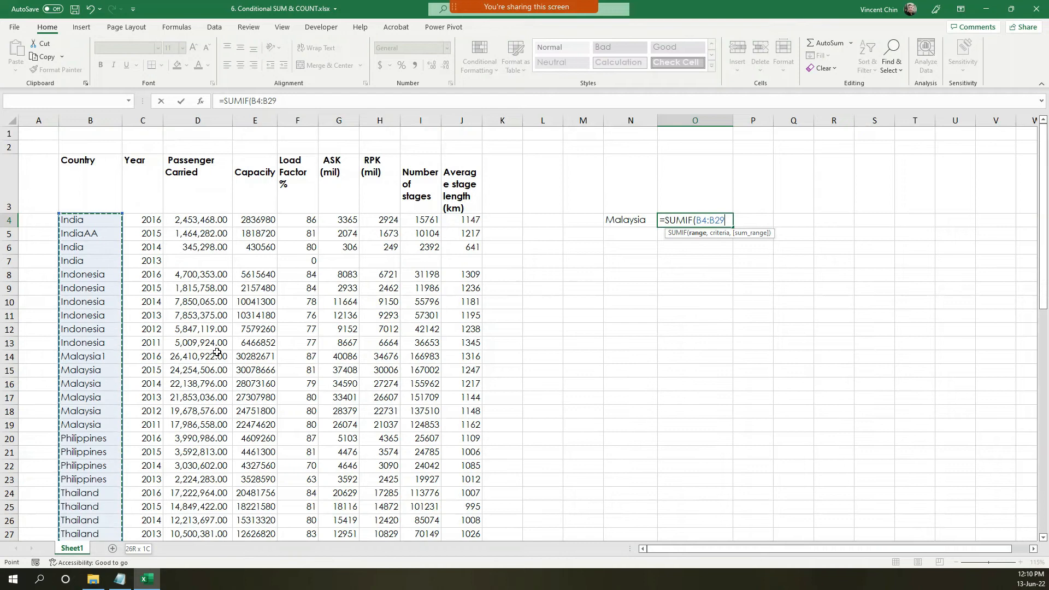
pyautogui.write(',')
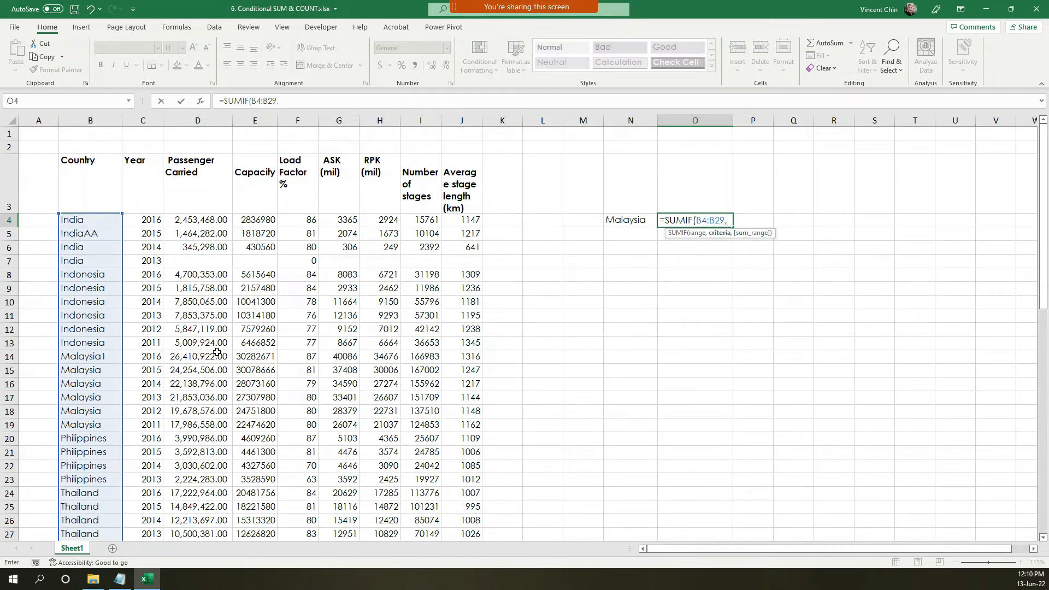
pyautogui.click(632, 225)
pyautogui.write(',')
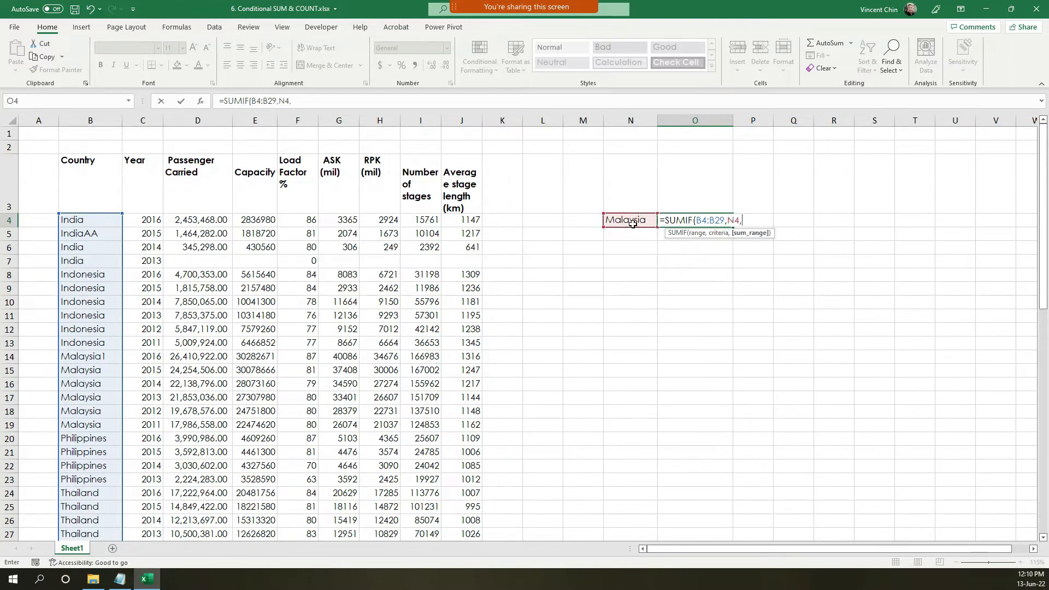
# - Complete the SUMIF formula with D4:D29 as the sum range and apply the Comma style to O4
pyautogui.click(200, 217)
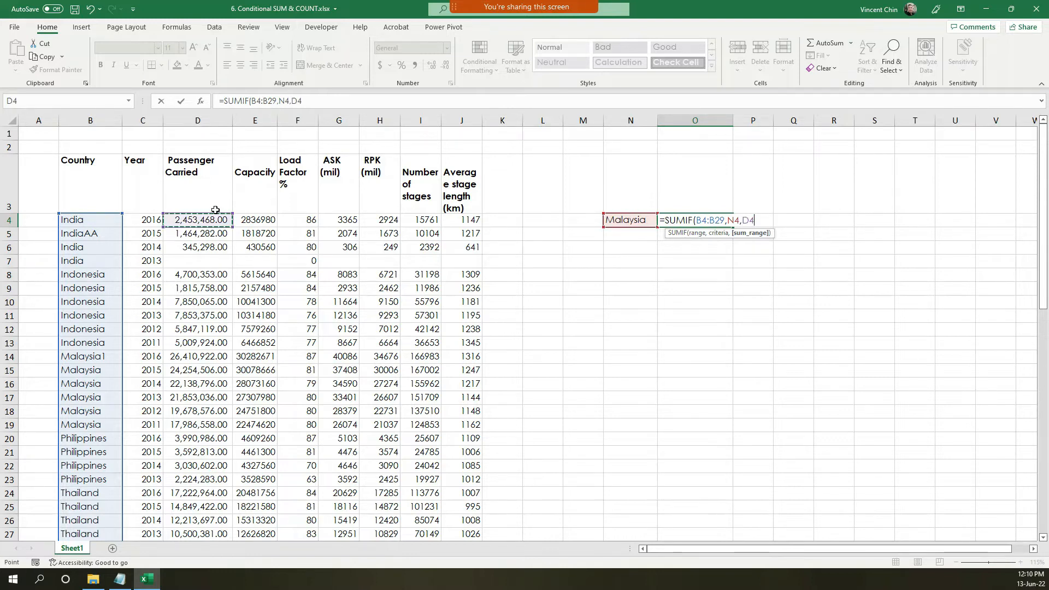
pyautogui.hotkey('shift', 'Down')
pyautogui.hotkey('shift', 'Down')
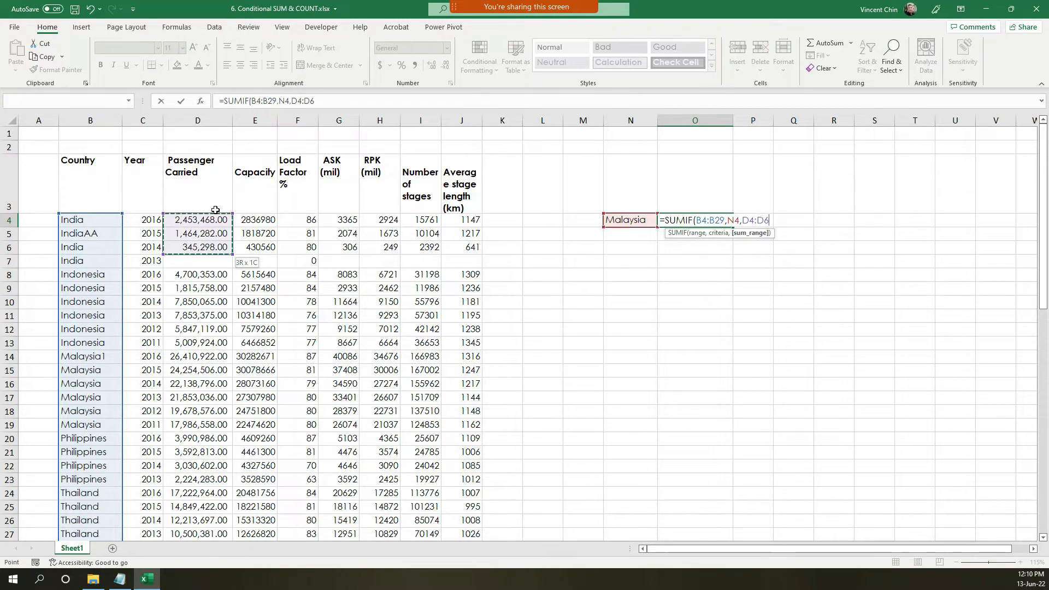
pyautogui.hotkey('ctrl', 'shift', 'Down')
pyautogui.hotkey('ctrl', 'shift', 'Down')
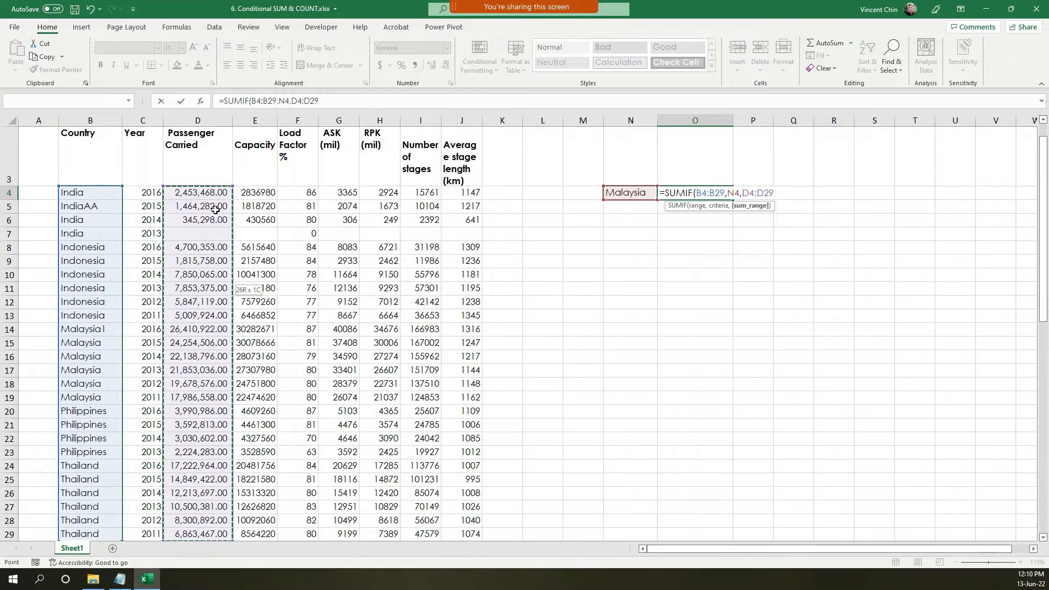
pyautogui.press('Return')
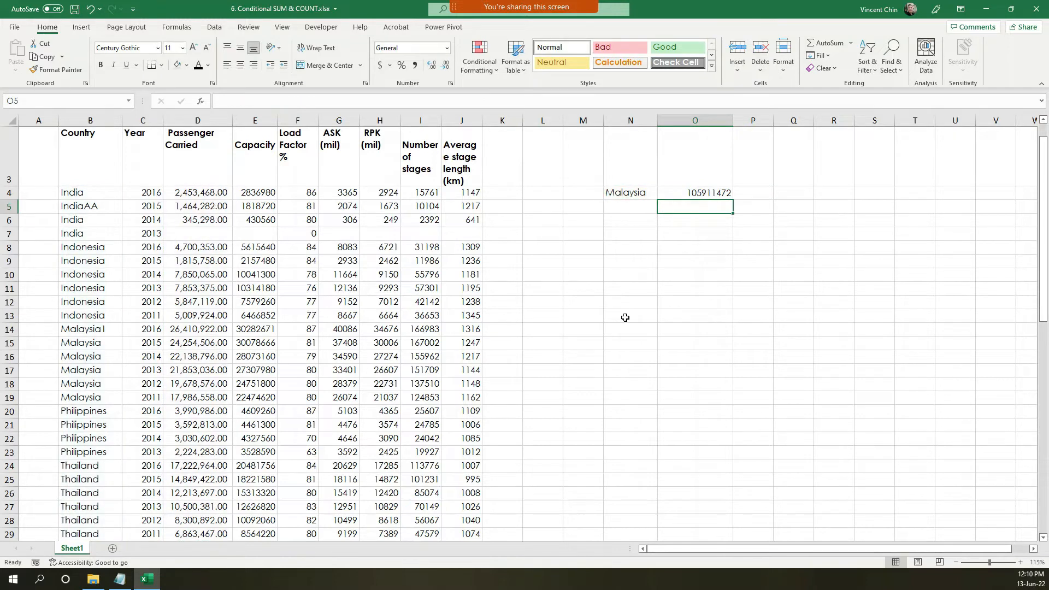
pyautogui.click(723, 195)
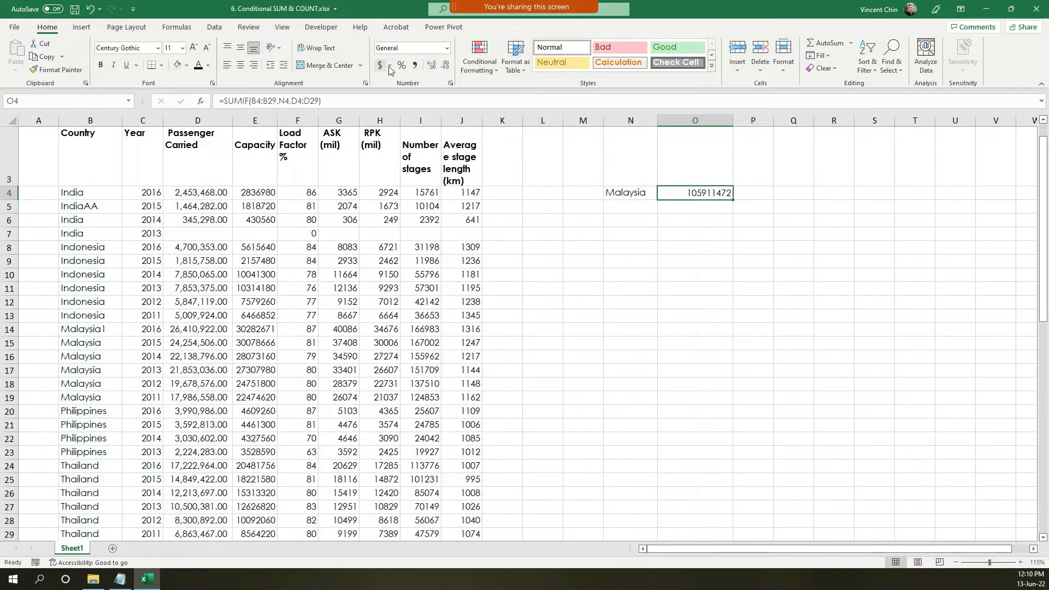
pyautogui.click(415, 66)
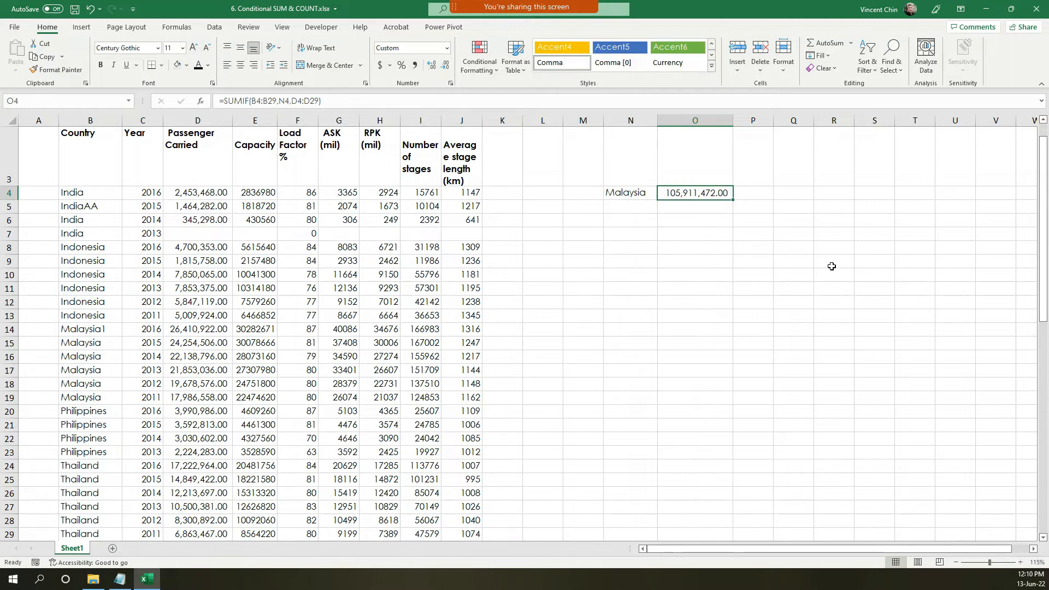
# - Show the formula of O4 as text in cell P4 with FORMULATEXT(O4)
pyautogui.click(759, 196)
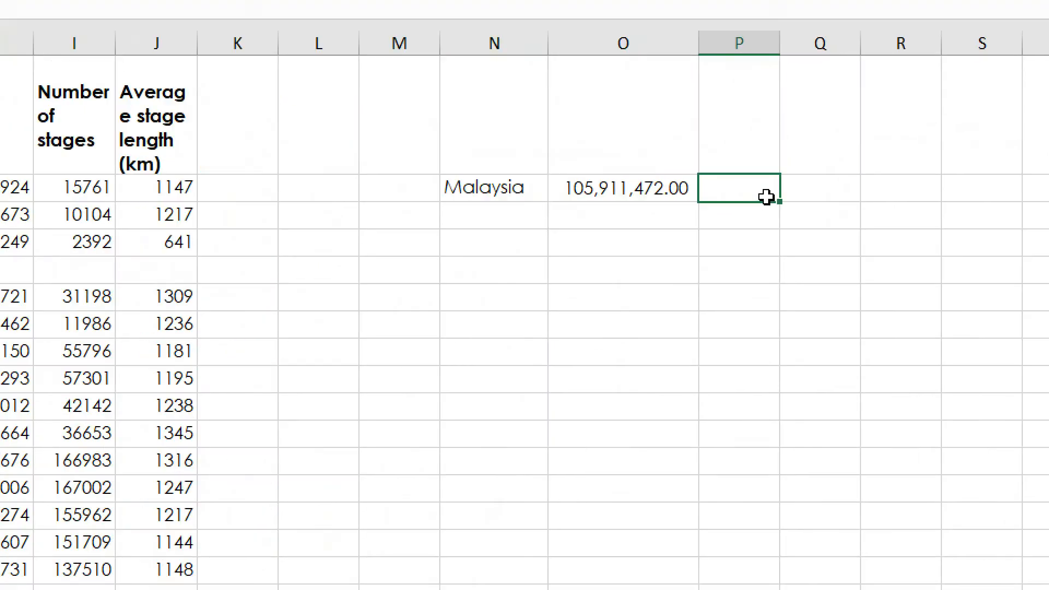
pyautogui.write('=fo')
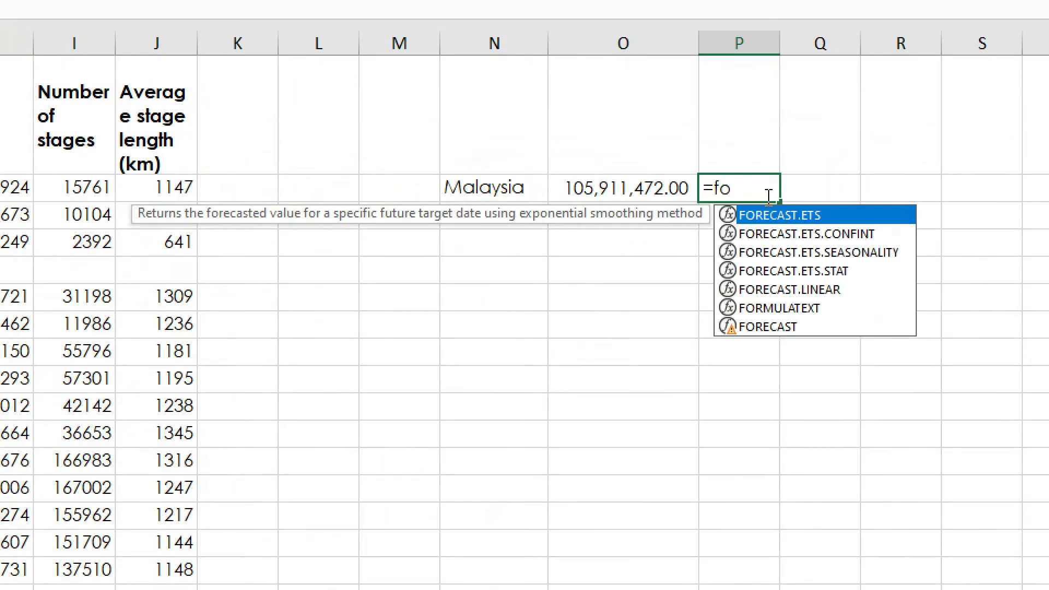
pyautogui.click(804, 308)
pyautogui.doubleClick(804, 309)
pyautogui.click(623, 189)
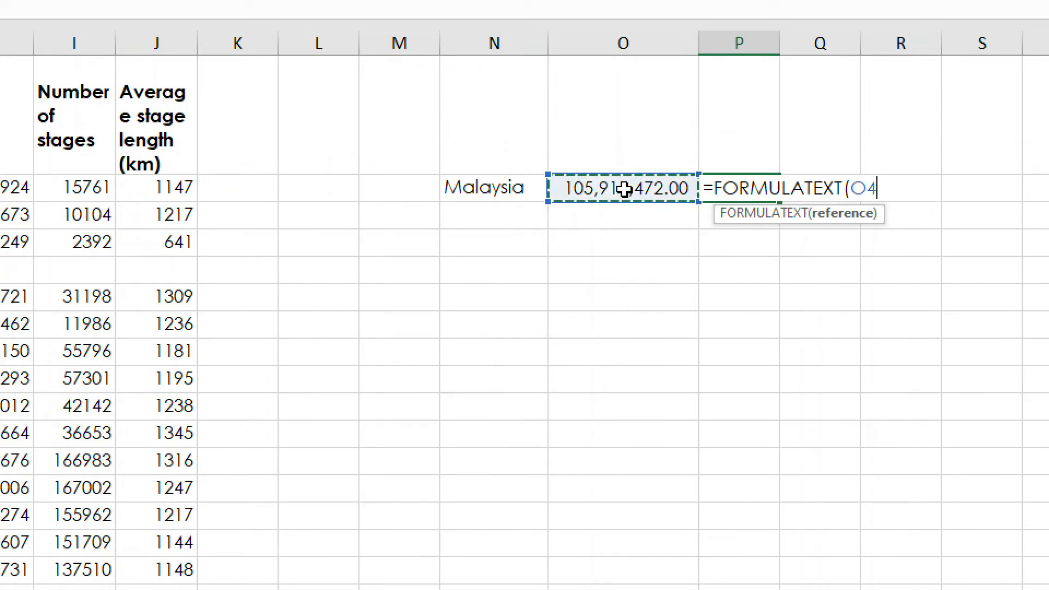
pyautogui.press('Return')
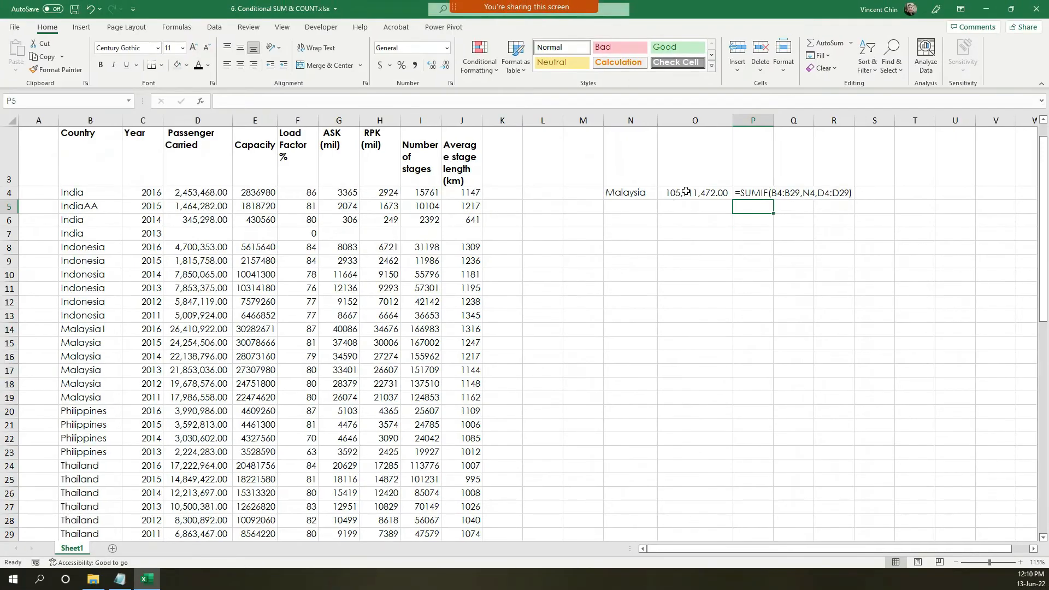
pyautogui.click(686, 191)
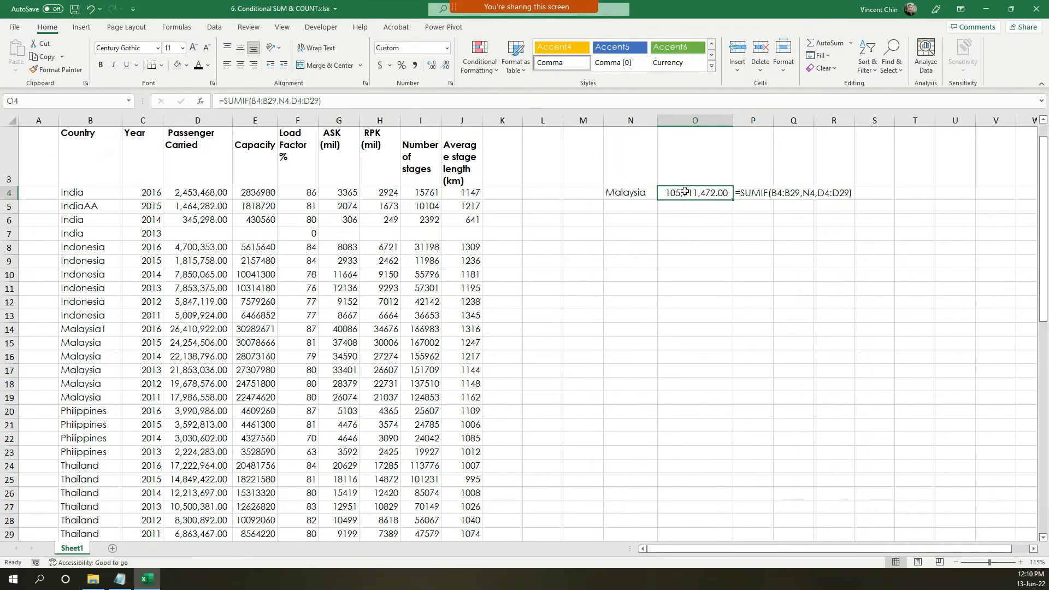
# - Check the Malaysia rows, especially the country label and passenger figure in row 14, against the criteria of the SUMIF formula
pyautogui.scroll(-2, 623, 202)
pyautogui.scroll(2, 211, 341)
pyautogui.scroll(-1, 211, 312)
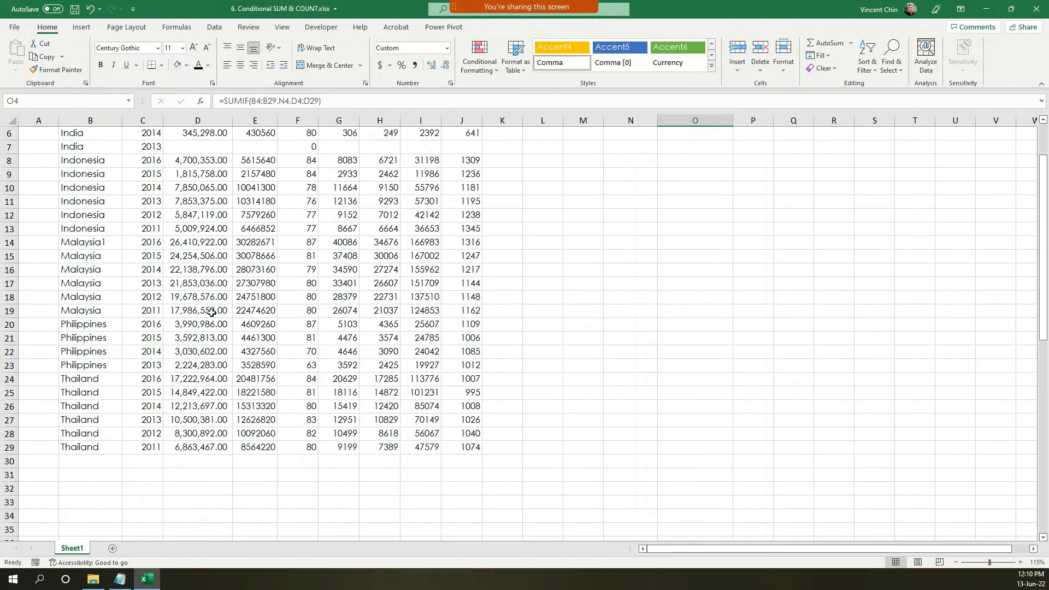
pyautogui.click(194, 245)
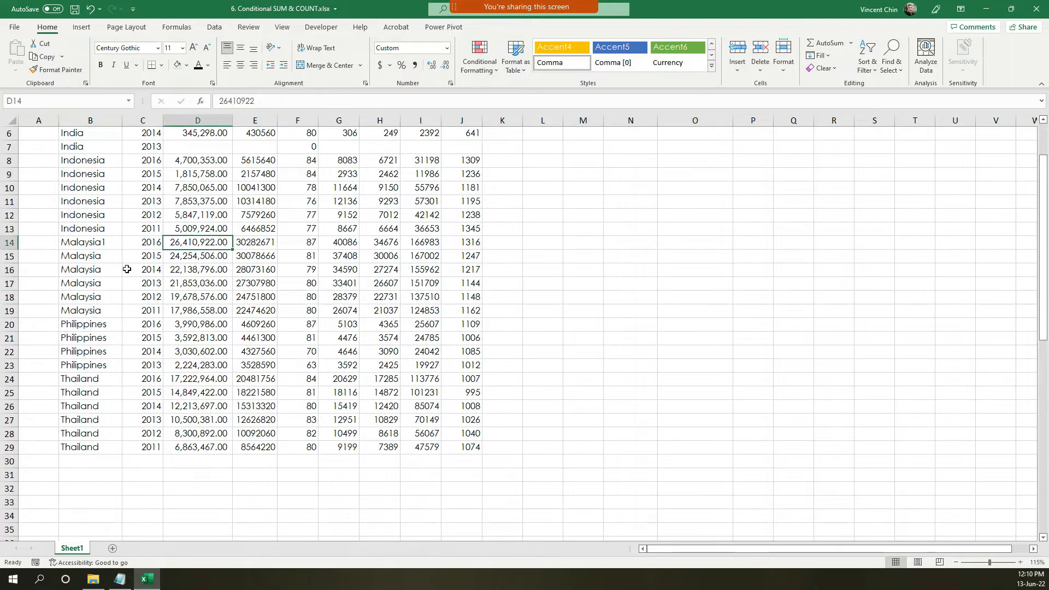
pyautogui.moveTo(103, 243); pyautogui.dragTo(226, 250)
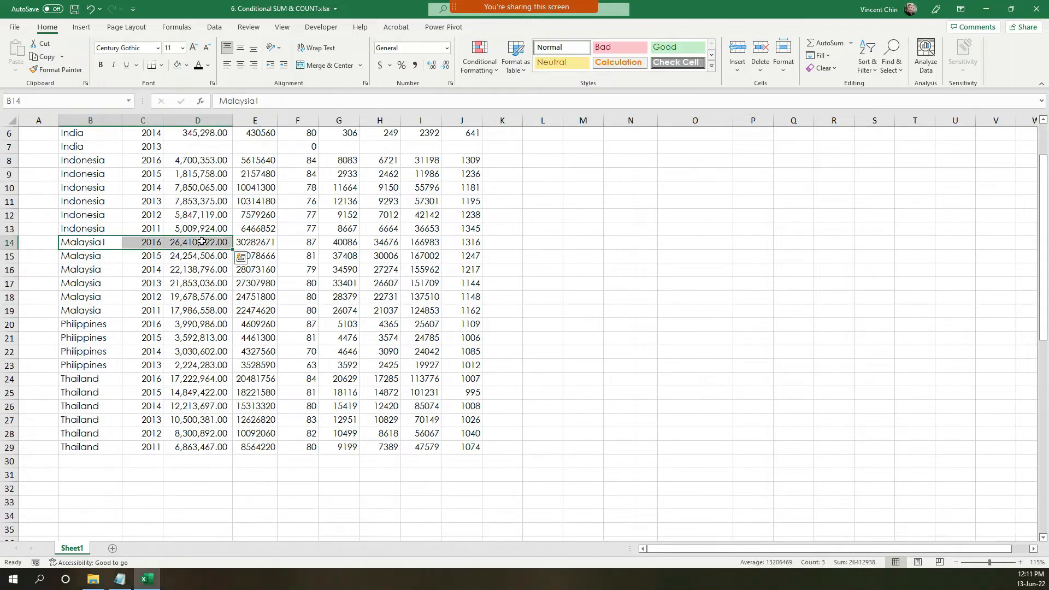
pyautogui.scroll(1, 230, 262)
pyautogui.click(113, 333)
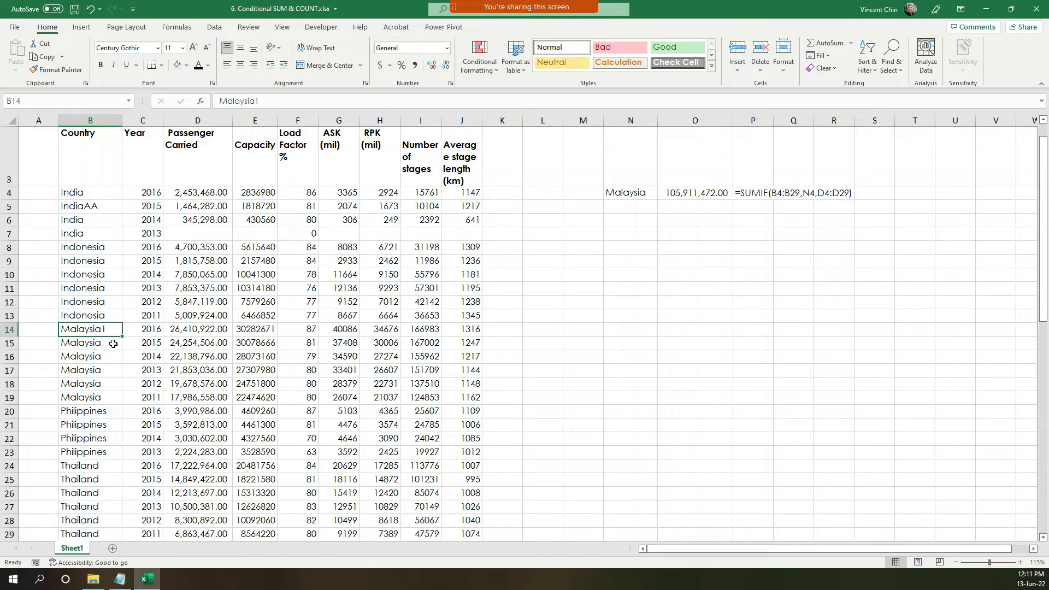
# - Copy Philippines from B20 into N6 and the year 2015 from C21 into N7 as criteria for a second total
pyautogui.click(635, 193)
pyautogui.click(650, 121)
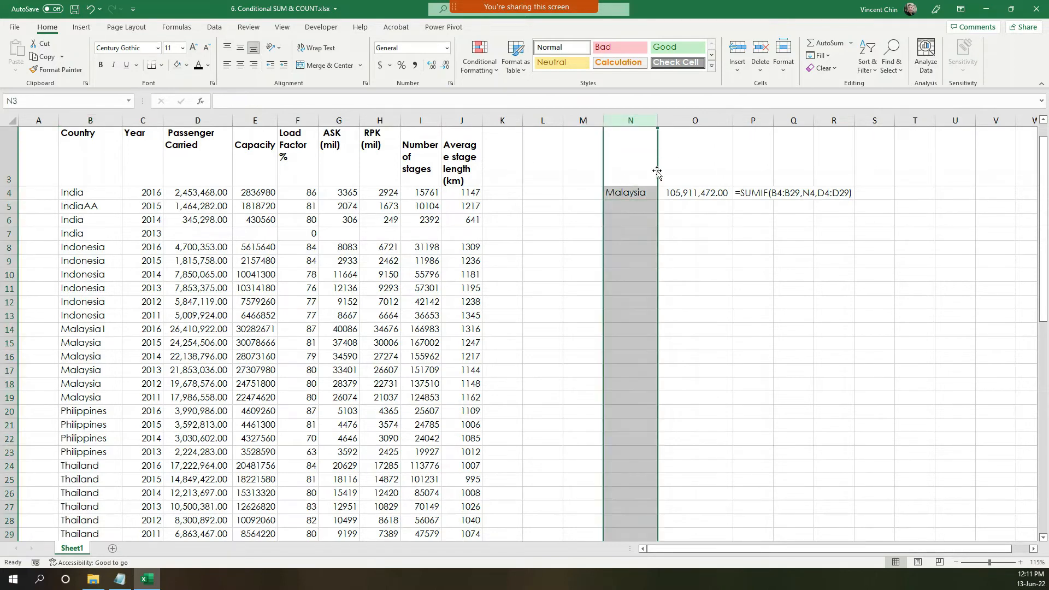
pyautogui.click(628, 197)
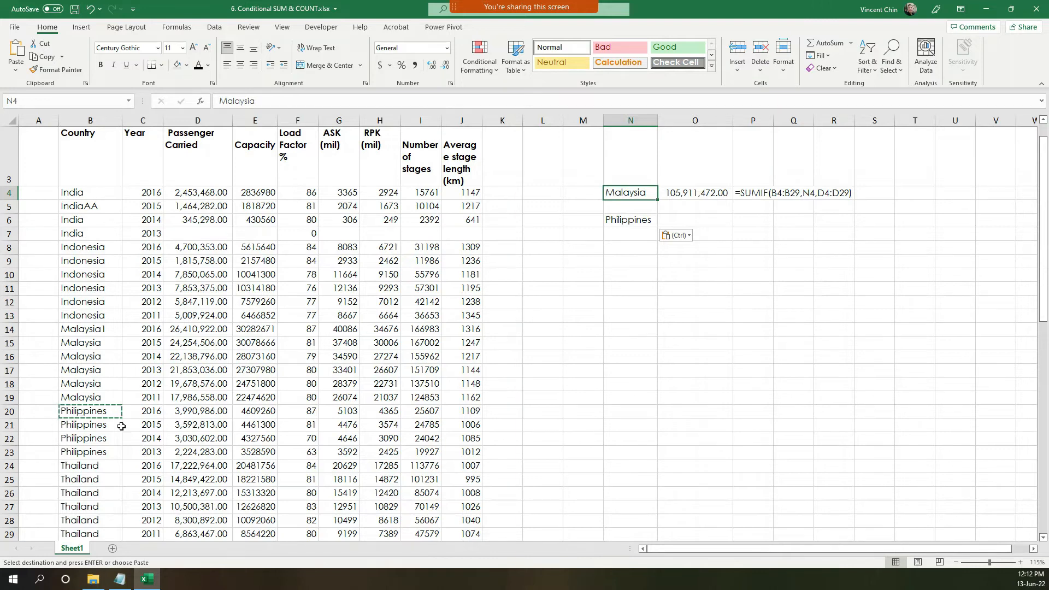
pyautogui.click(144, 427)
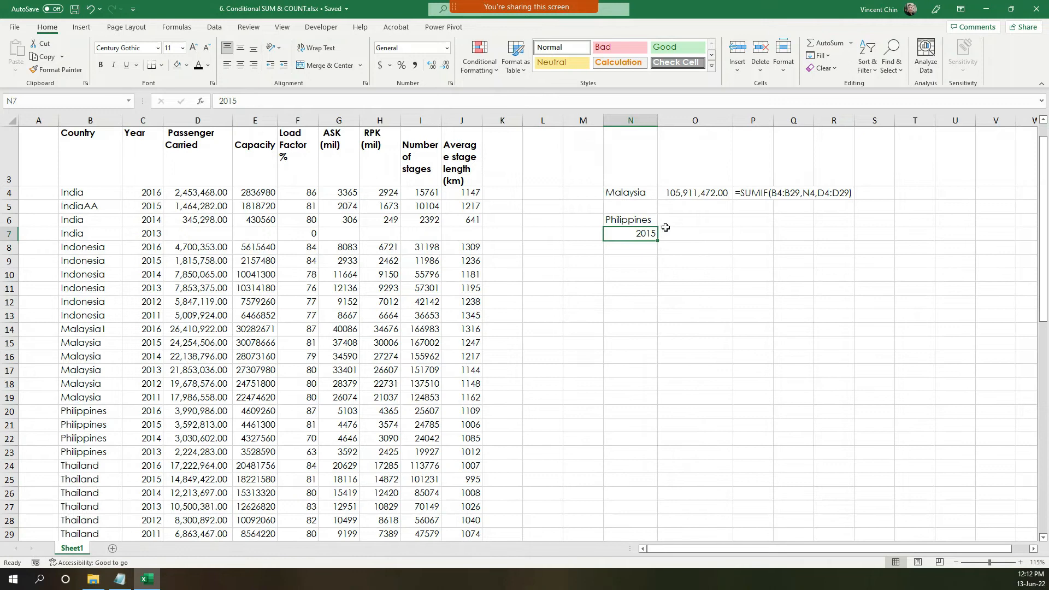
# - Start a SUMIFS formula in O6 with the passenger figures D4:D29 as the sum range
pyautogui.click(696, 221)
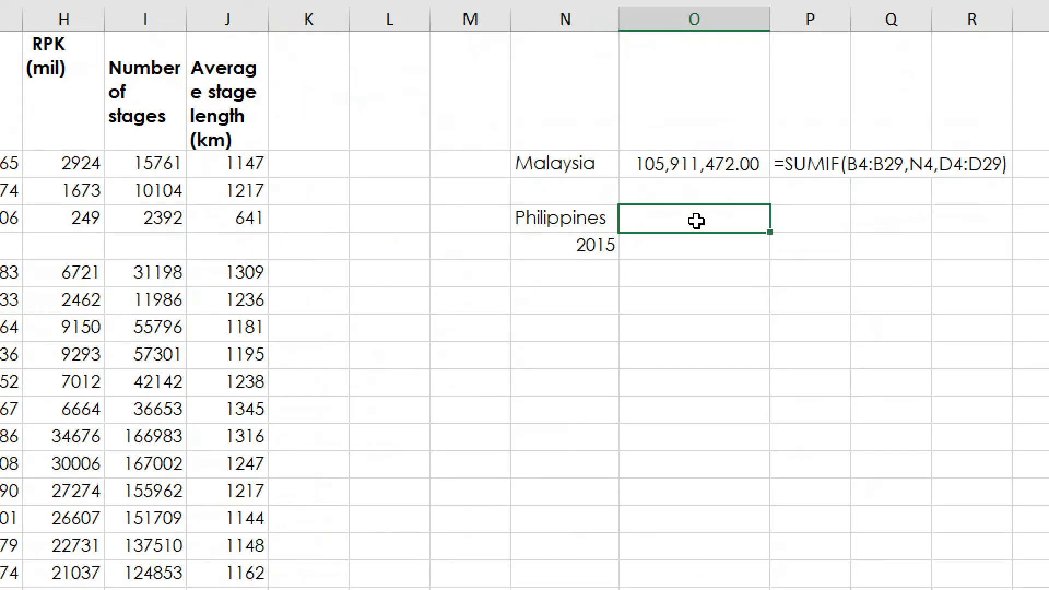
pyautogui.write('=sum')
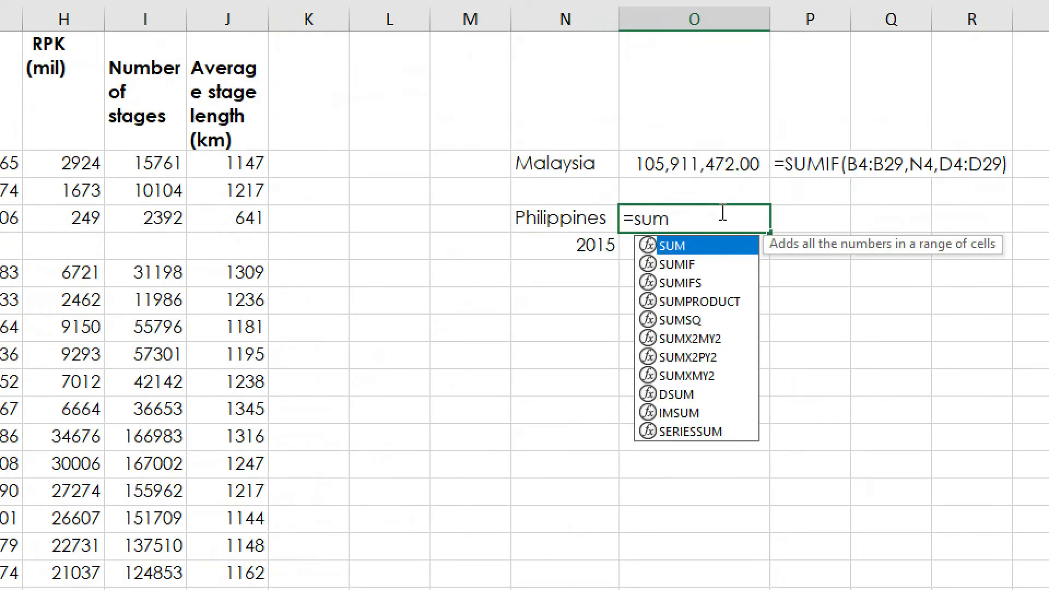
pyautogui.doubleClick(682, 283)
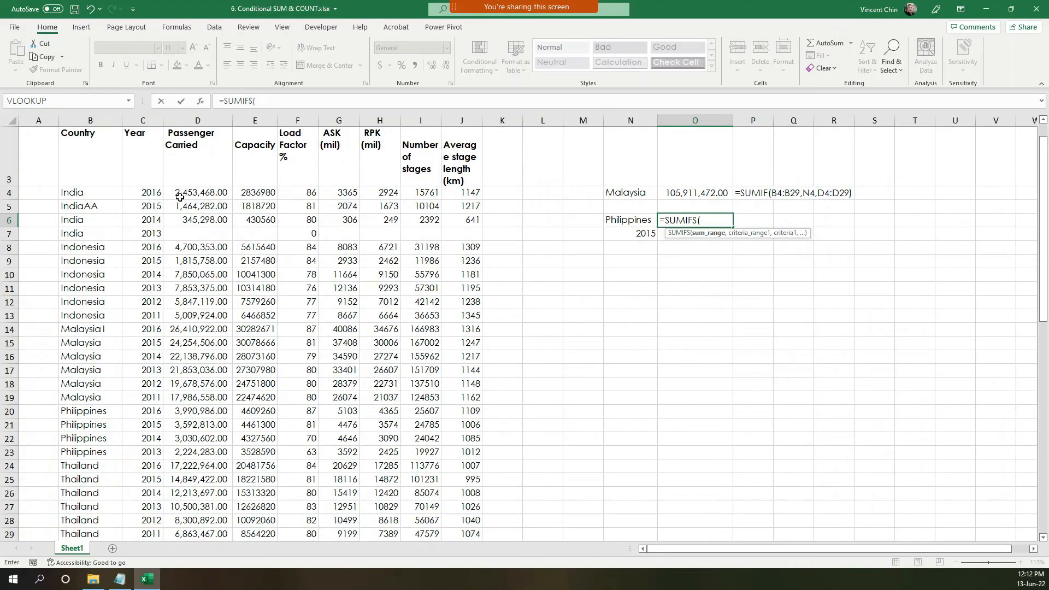
pyautogui.click(180, 197)
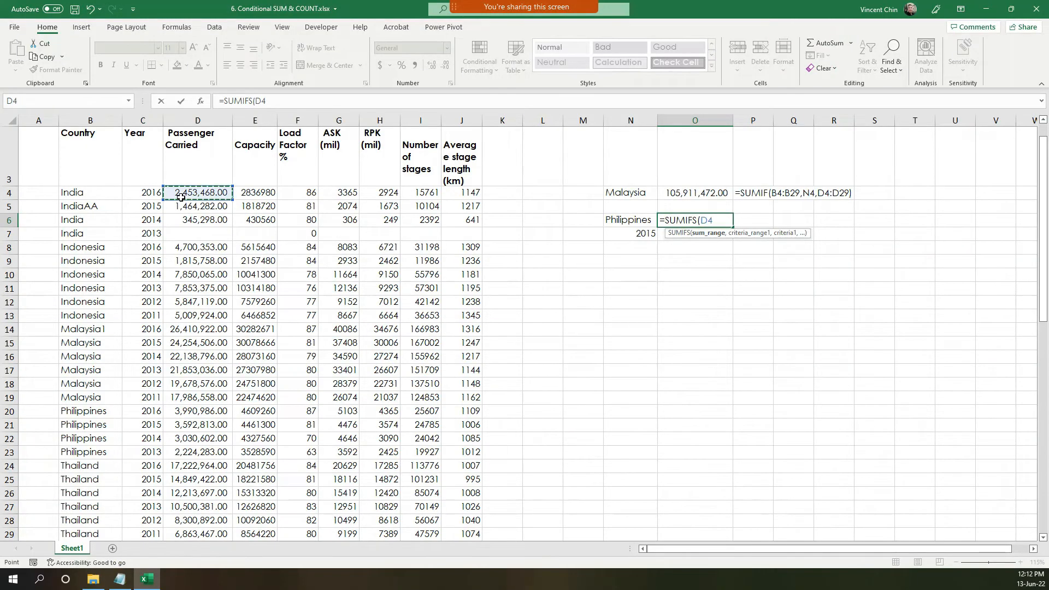
pyautogui.hotkey('shift', 'Down')
pyautogui.hotkey('shift', 'Down')
pyautogui.hotkey('shift', 'Down')
pyautogui.hotkey('shift', 'Down')
pyautogui.hotkey('shift', 'Down')
pyautogui.hotkey('shift', 'Down')
pyautogui.hotkey('shift', 'Down')
pyautogui.hotkey('shift', 'Down')
pyautogui.hotkey('shift', 'Down')
pyautogui.hotkey('shift', 'Down')
pyautogui.hotkey('shift', 'Down')
pyautogui.hotkey('shift', 'Down')
pyautogui.hotkey('shift', 'Down')
pyautogui.hotkey('shift', 'Down')
pyautogui.hotkey('shift', 'Down')
pyautogui.hotkey('shift', 'Down')
pyautogui.hotkey('shift', 'Down')
pyautogui.hotkey('shift', 'Down')
pyautogui.hotkey('shift', 'Down')
pyautogui.hotkey('shift', 'Down')
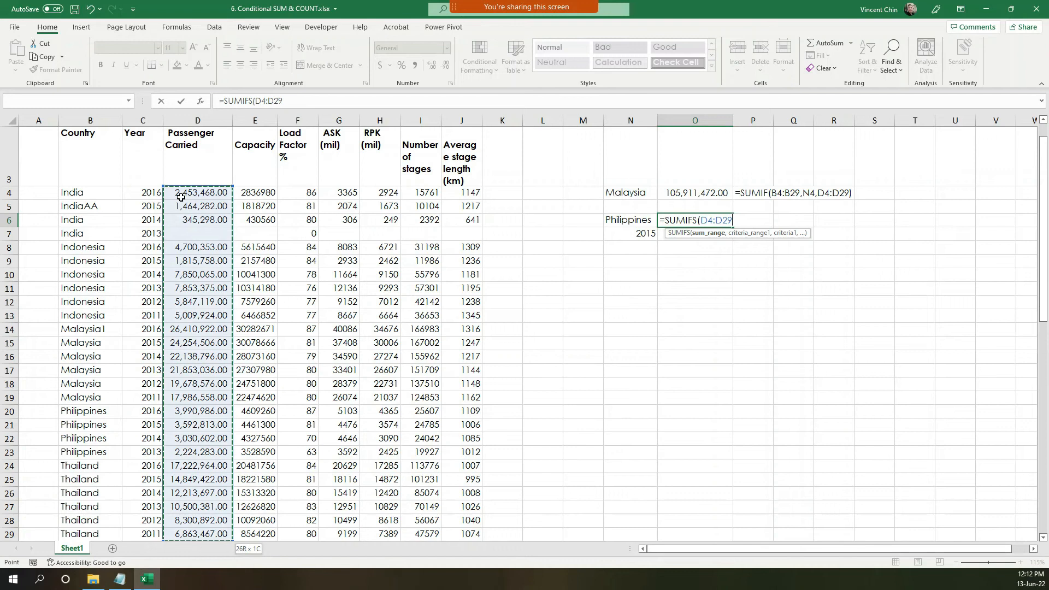
pyautogui.scroll(-2, 180, 197)
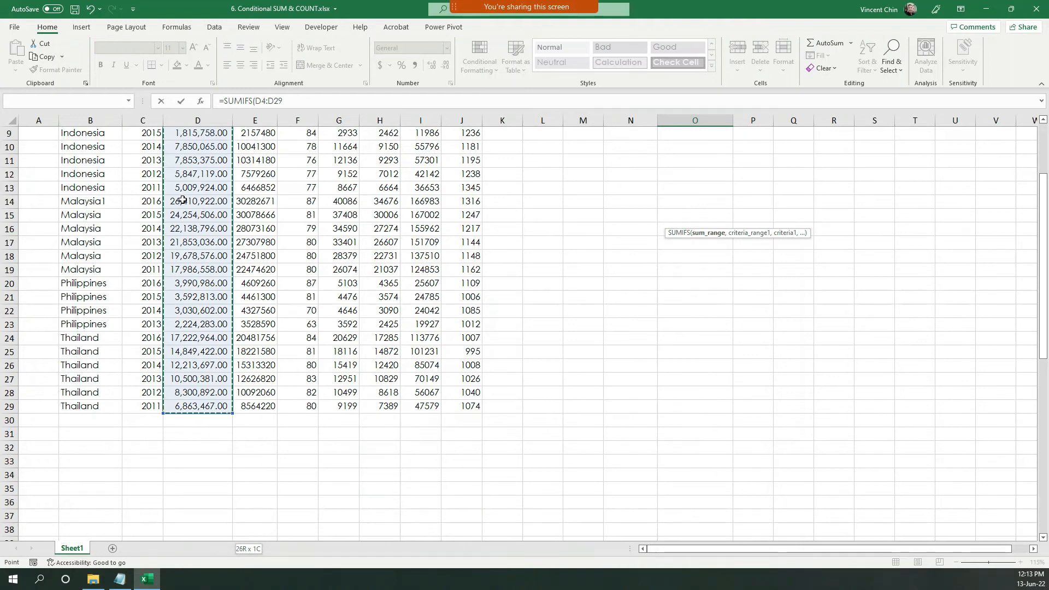
pyautogui.scroll(3, 182, 200)
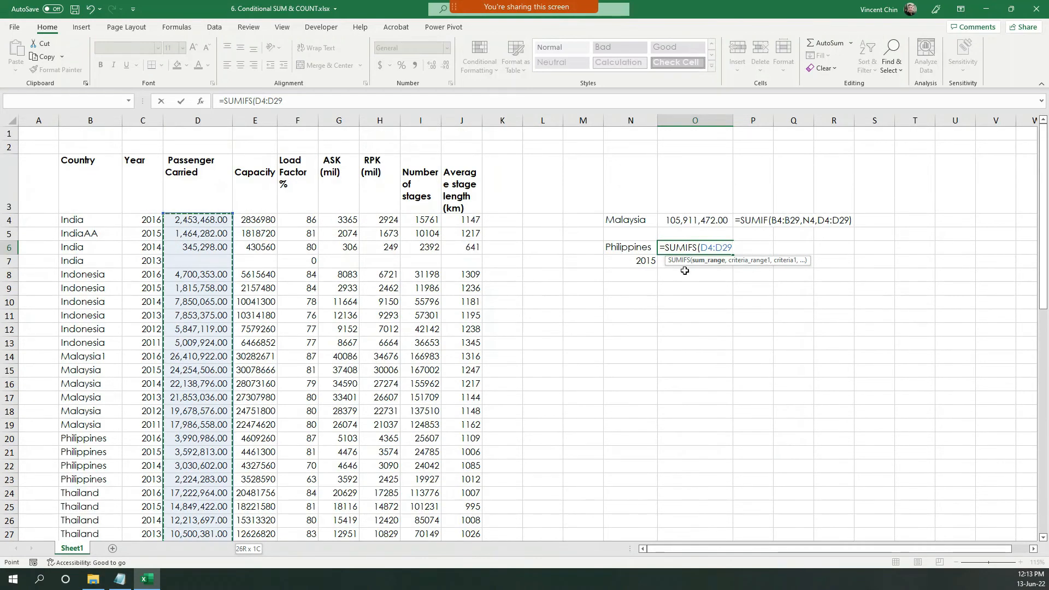
pyautogui.write(',')
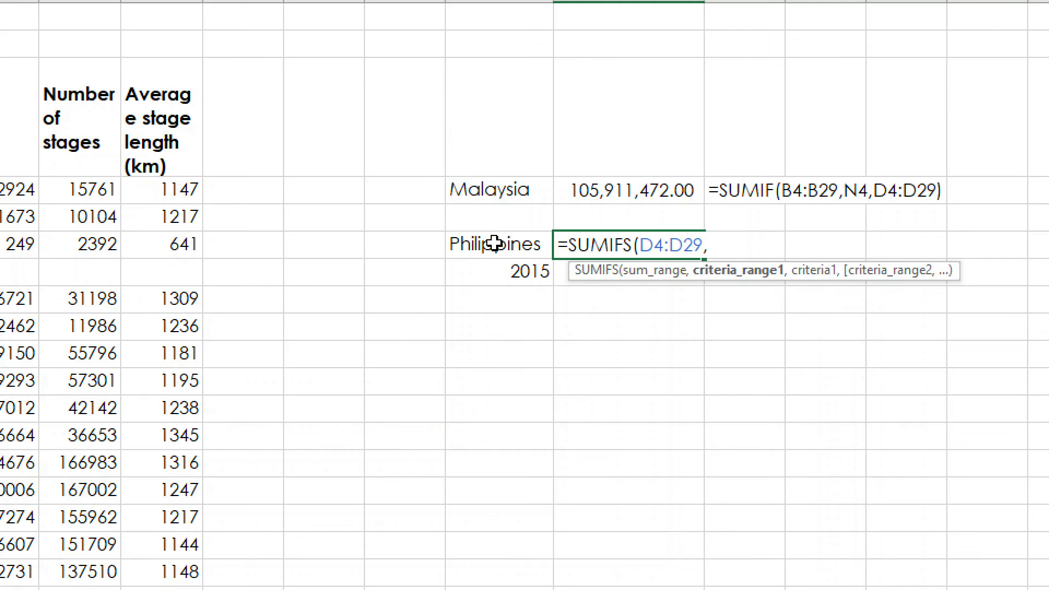
# - Add the country cells B4:B29 as the first criteria range of the SUMIFS formula, with N6 as its criteria
pyautogui.click(118, 225)
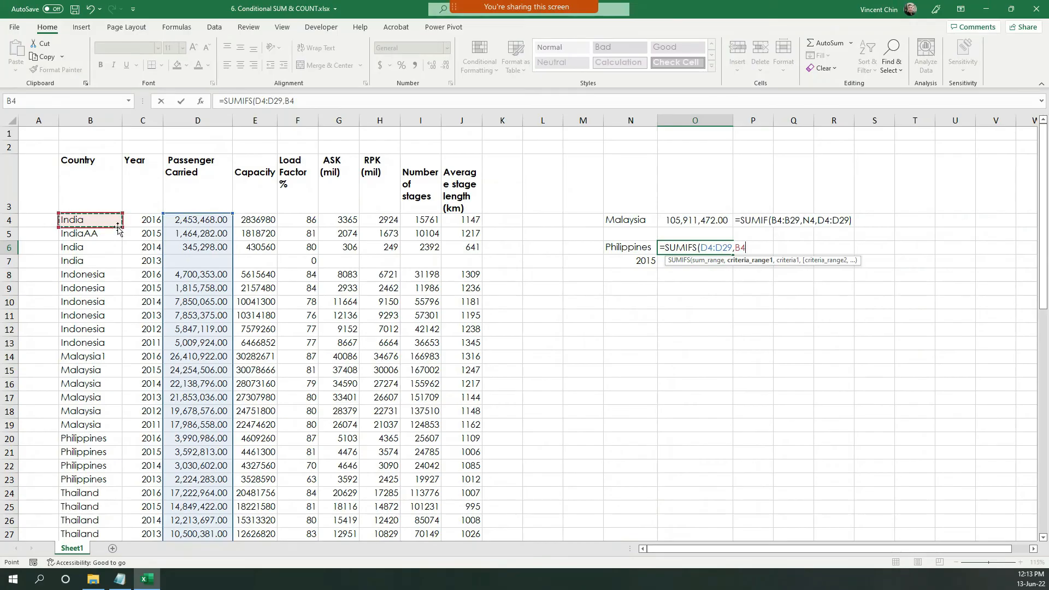
pyautogui.hotkey('ctrl', 'shift', 'Down')
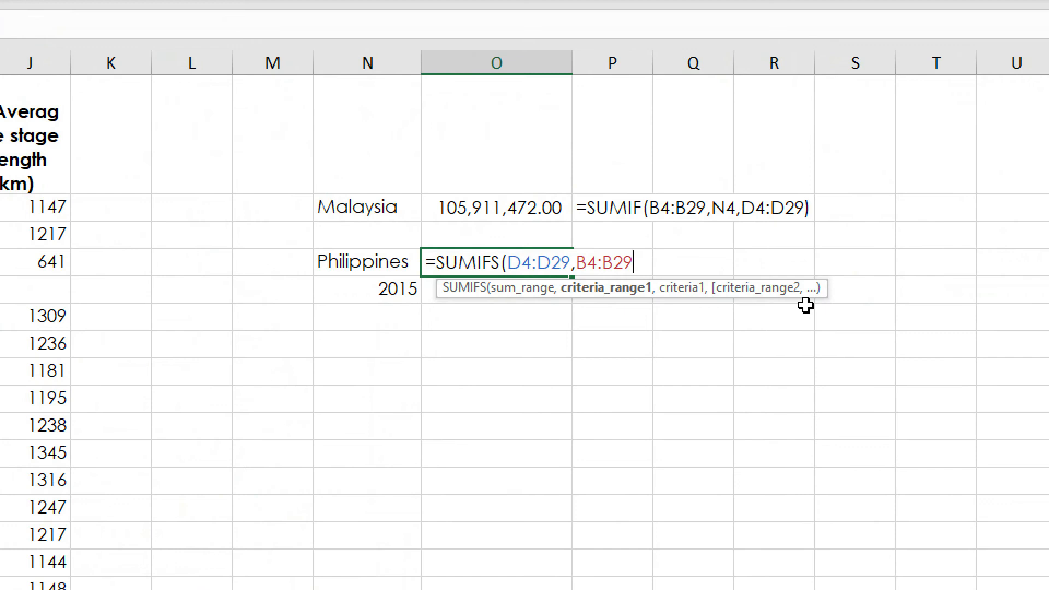
pyautogui.write(',')
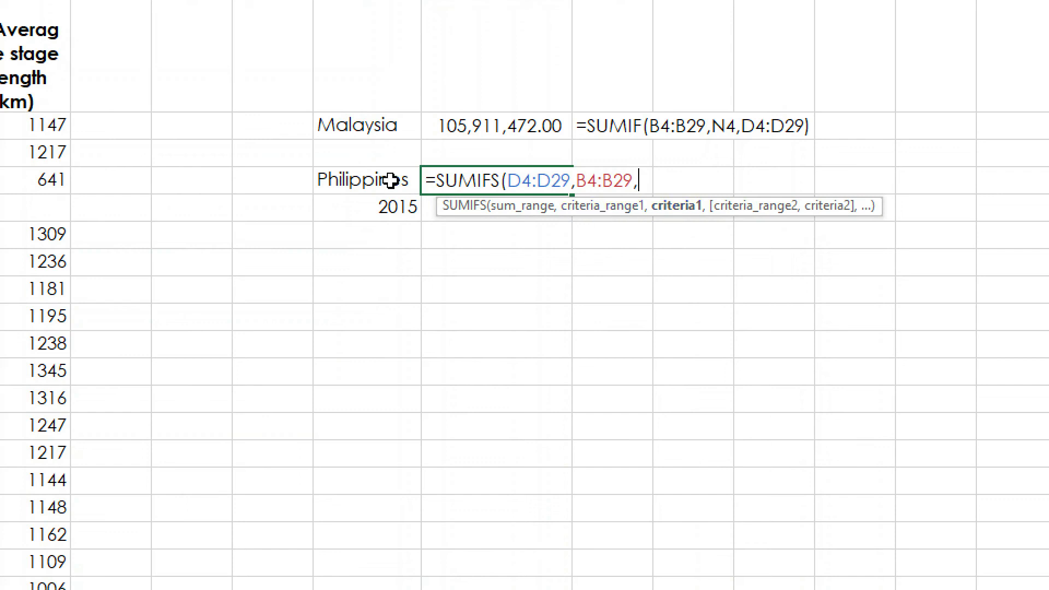
pyautogui.click(352, 178)
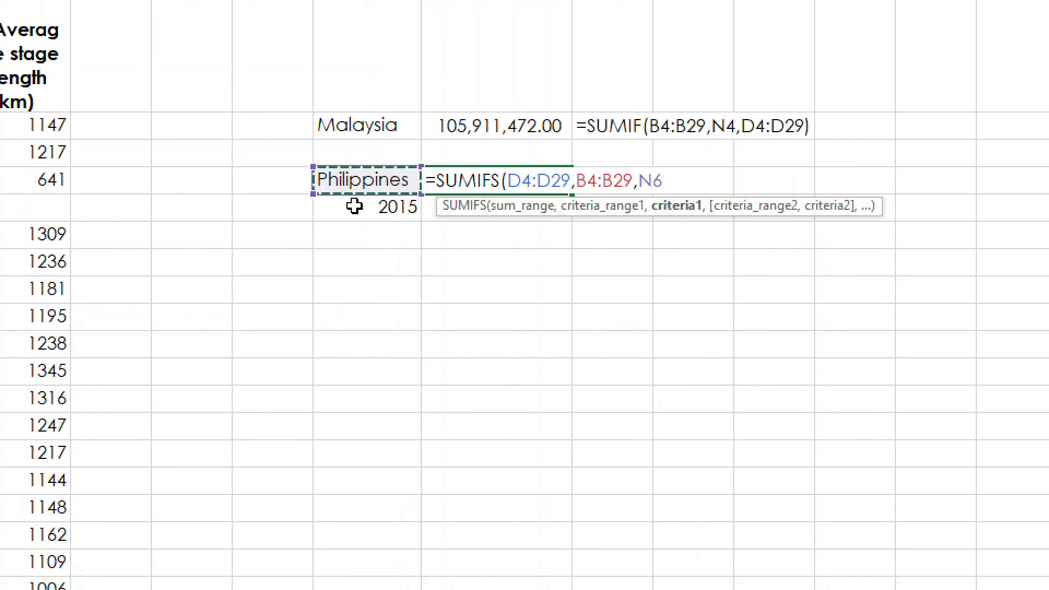
pyautogui.write(',')
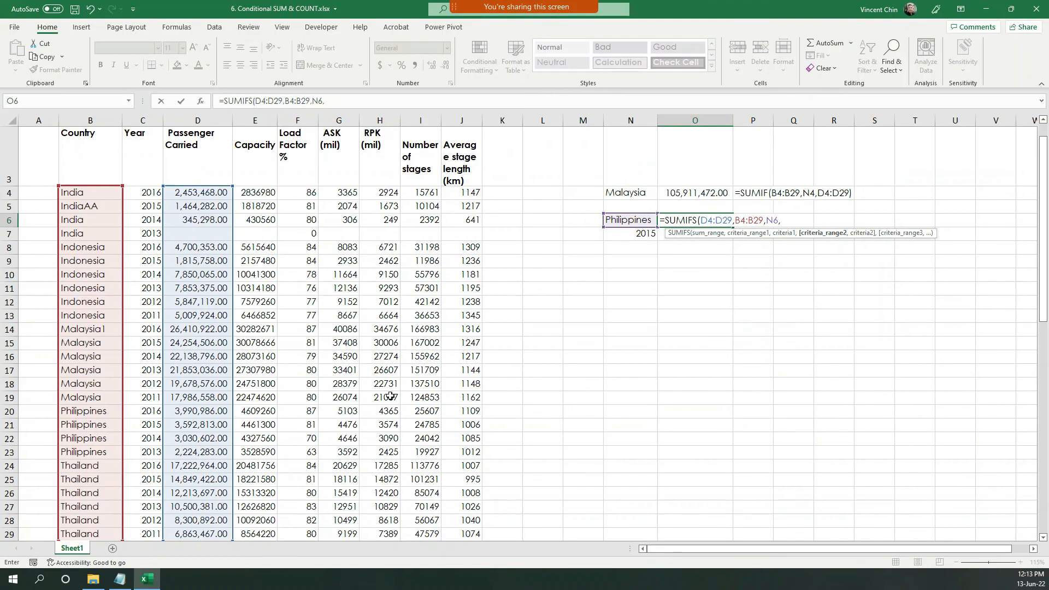
# - Complete the SUMIFS formula with the year cells C4:C29 as second criteria range and N7 as its criteria
pyautogui.click(149, 193)
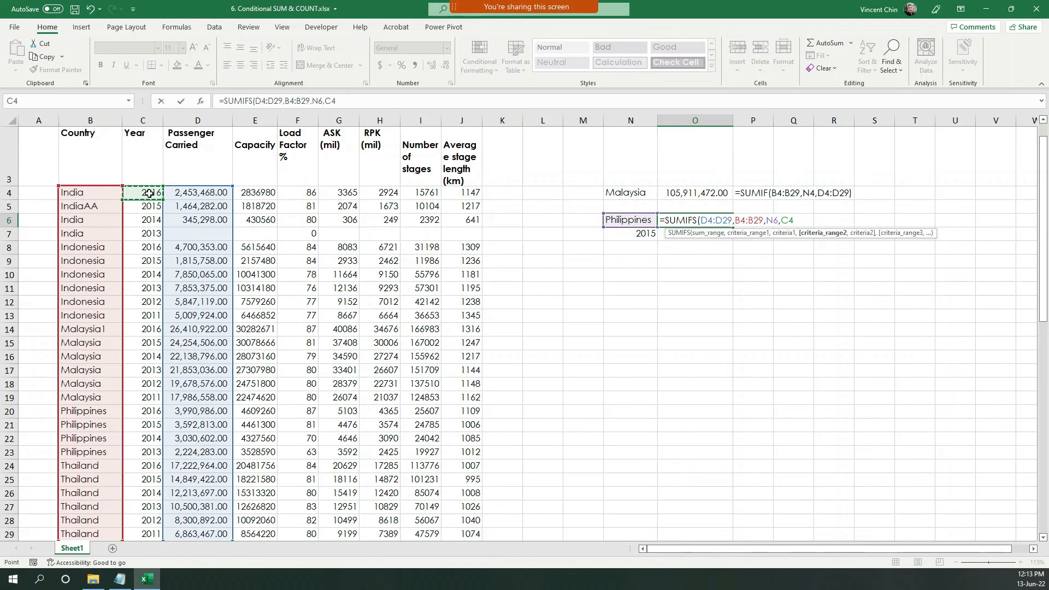
pyautogui.moveTo(148, 192); pyautogui.dragTo(143, 534)
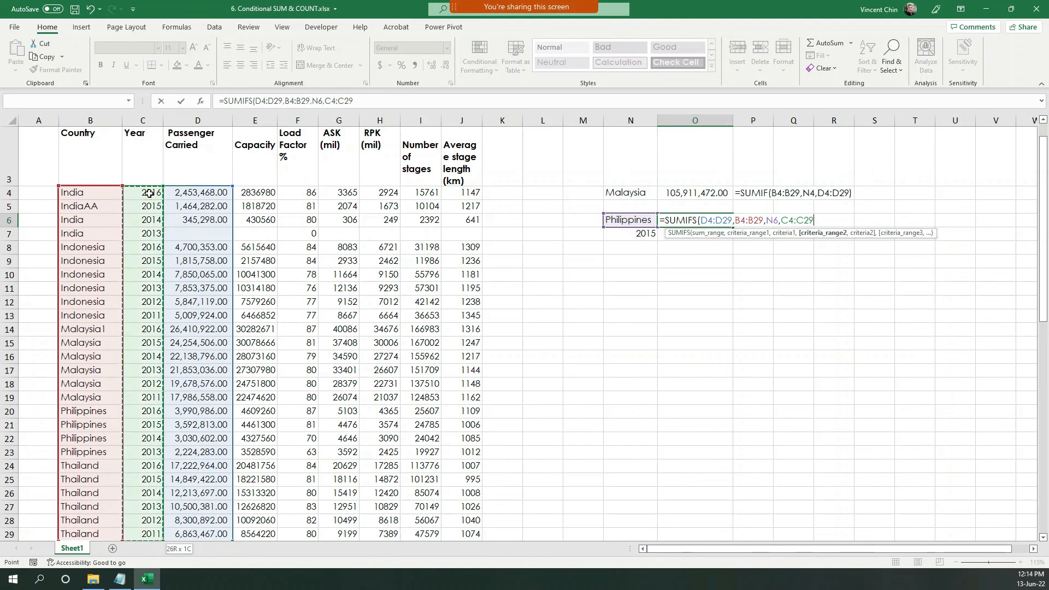
pyautogui.scroll(-1, 30, 345)
pyautogui.scroll(2, 30, 344)
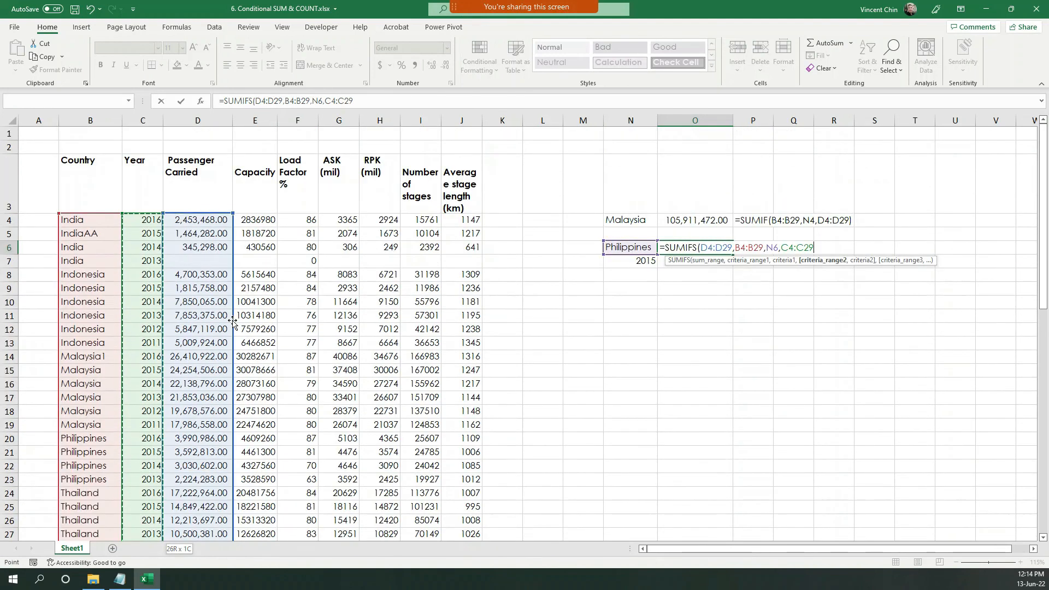
pyautogui.write(',')
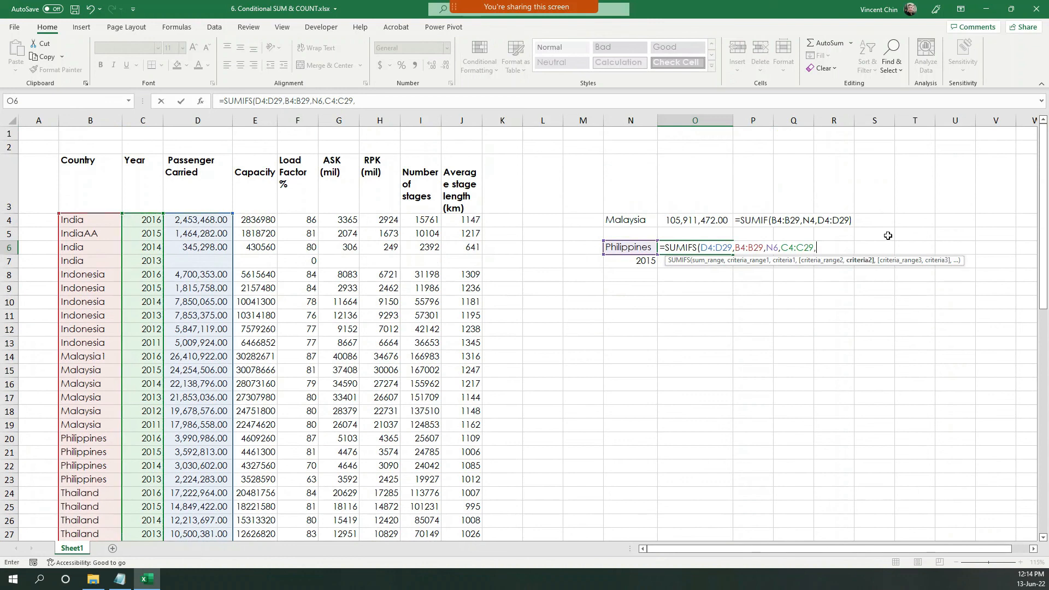
pyautogui.click(633, 265)
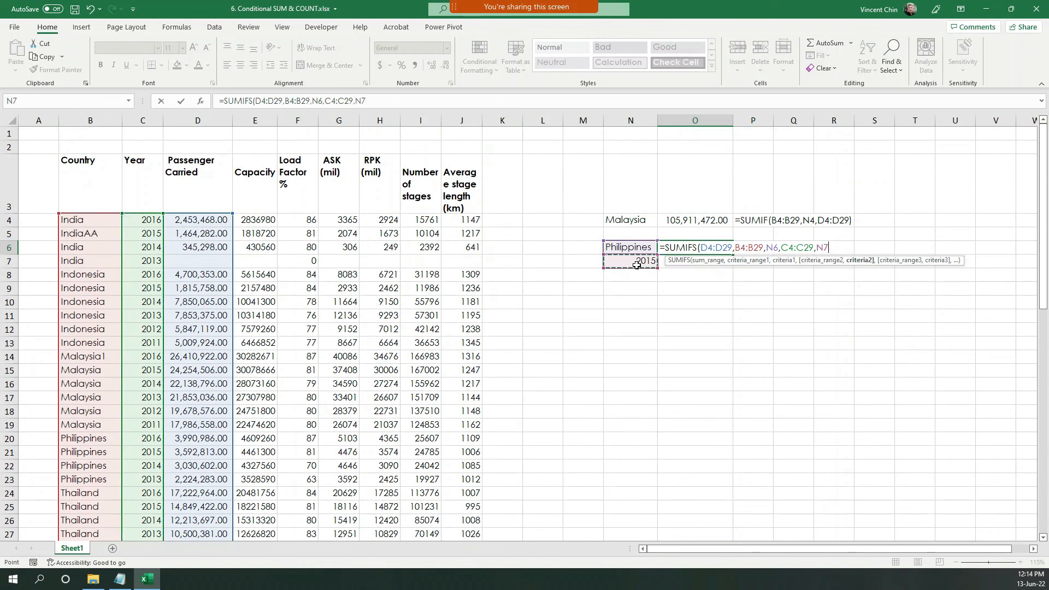
pyautogui.press('Return')
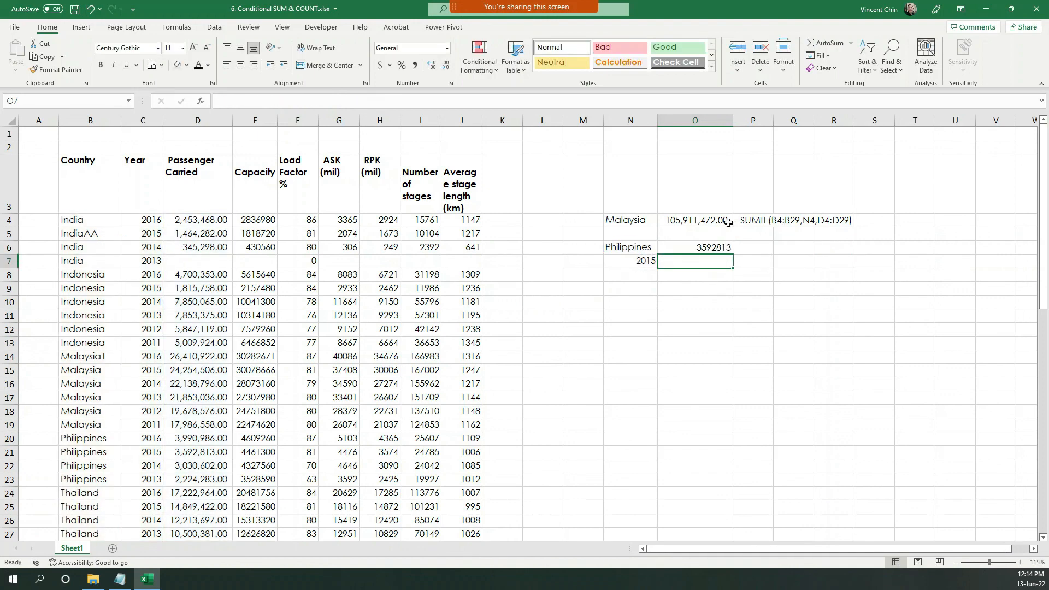